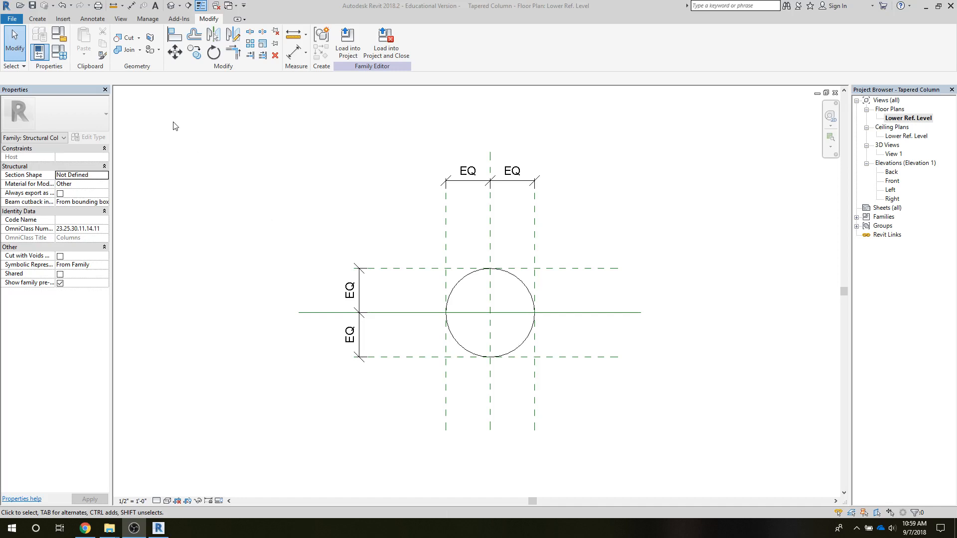
# Start a blend on the Lower Ref. Level plan and sketch its base circle, about 3" in radius, at the column's center.
pyautogui.click(37, 19)
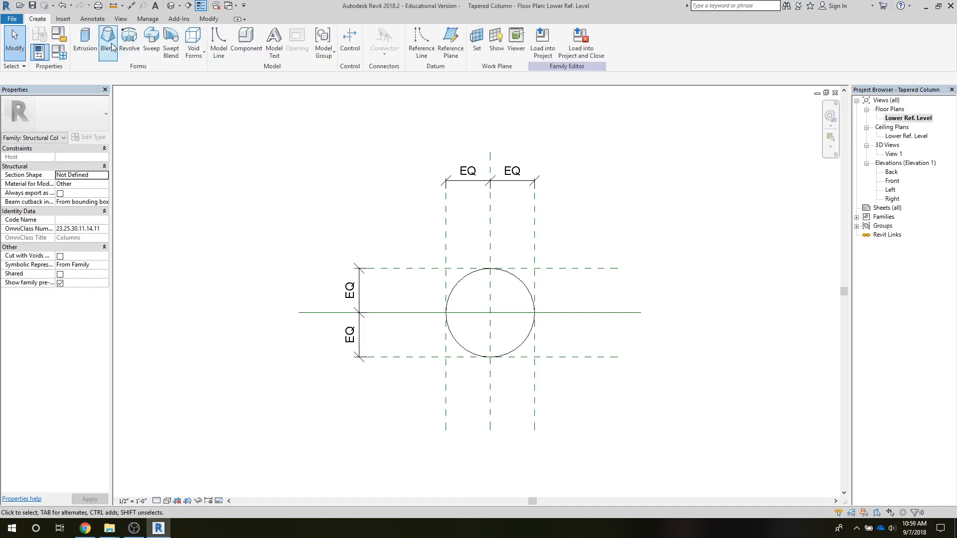
pyautogui.doubleClick(901, 156)
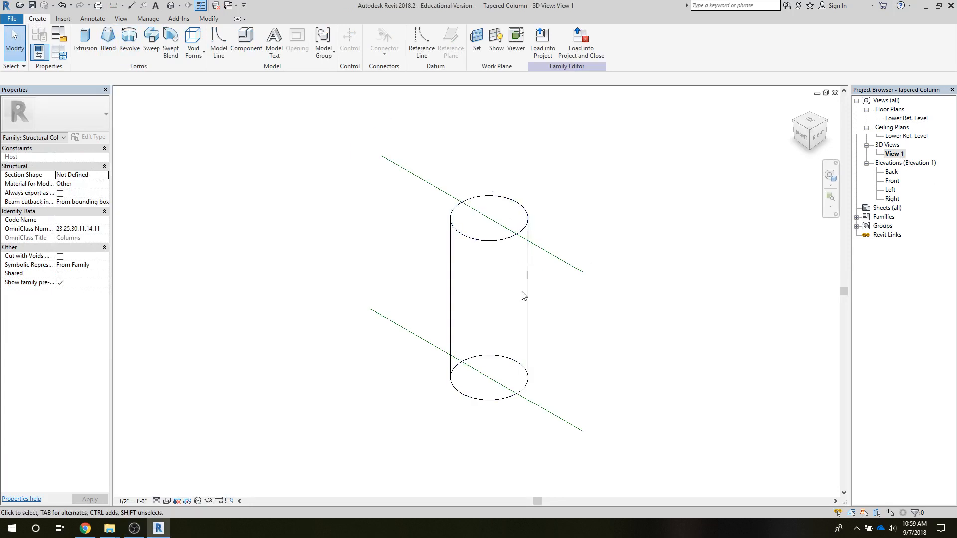
pyautogui.doubleClick(891, 180)
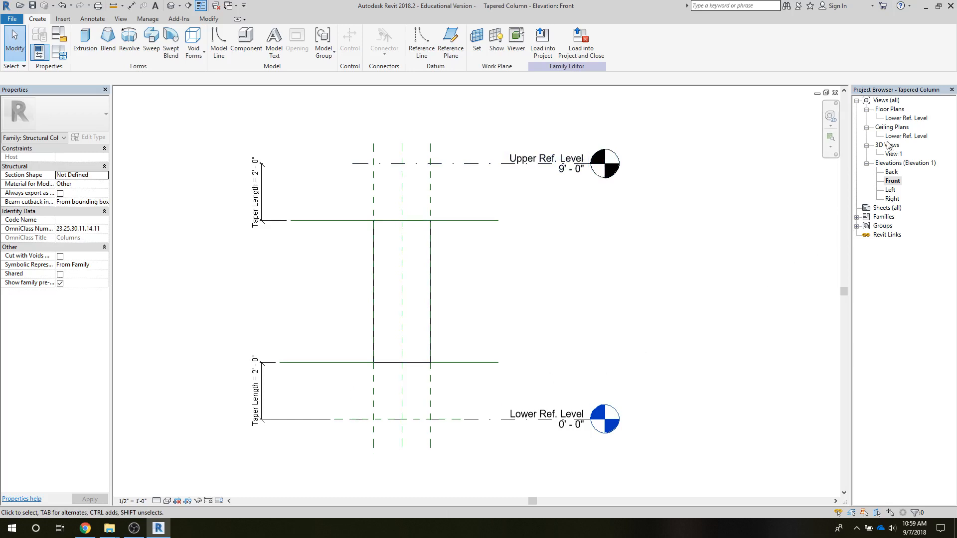
pyautogui.doubleClick(901, 118)
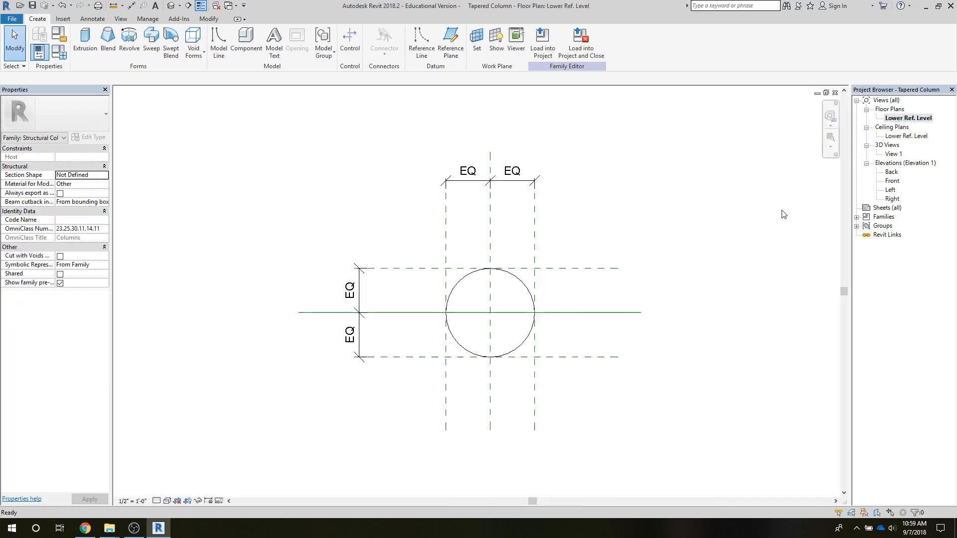
pyautogui.click(112, 36)
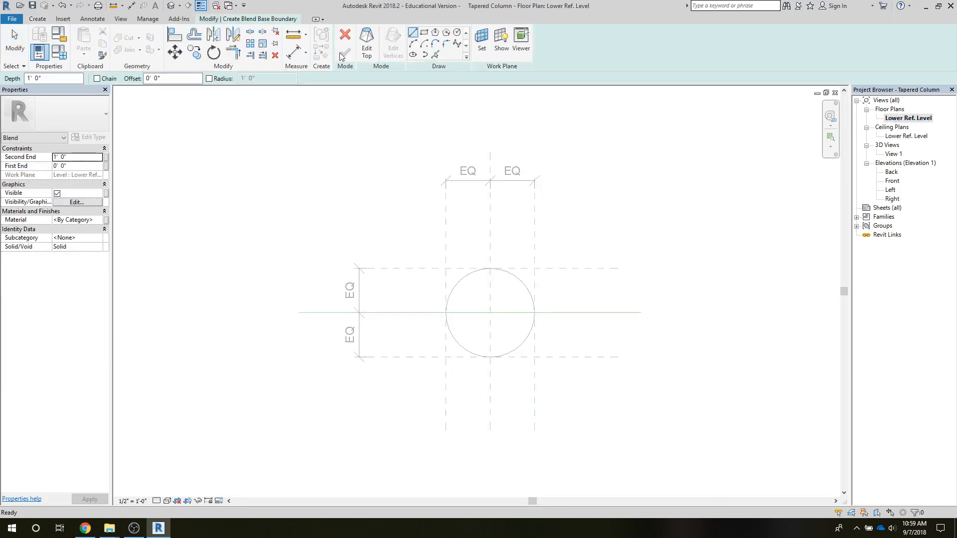
pyautogui.click(456, 34)
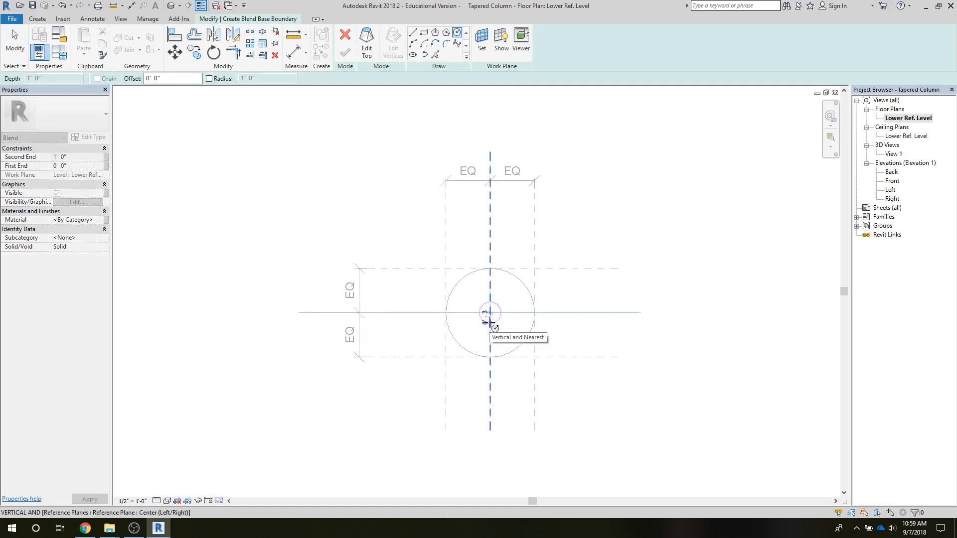
pyautogui.click(489, 321)
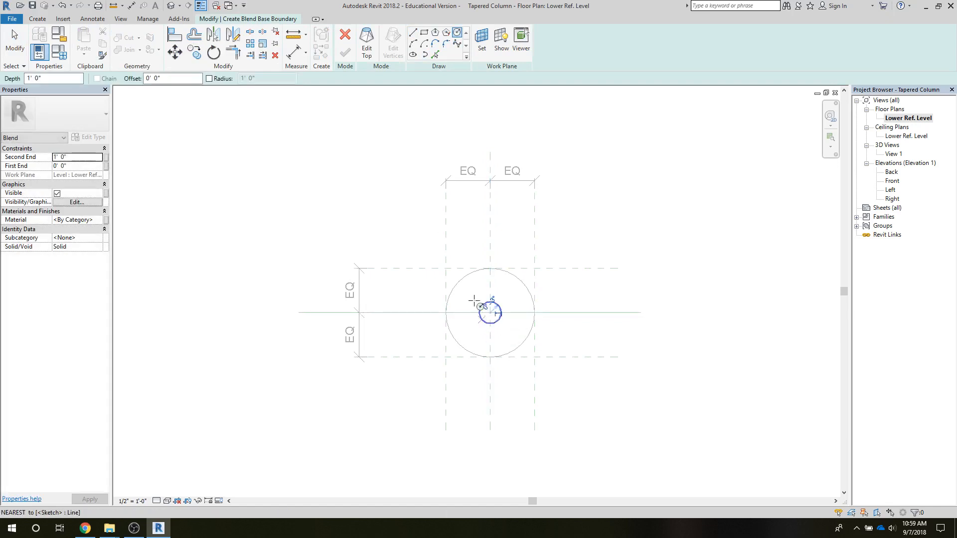
# Switch to the blend's top boundary and sketch a concentric circle with a 1'-0" radius matching the column outline.
pyautogui.click(370, 48)
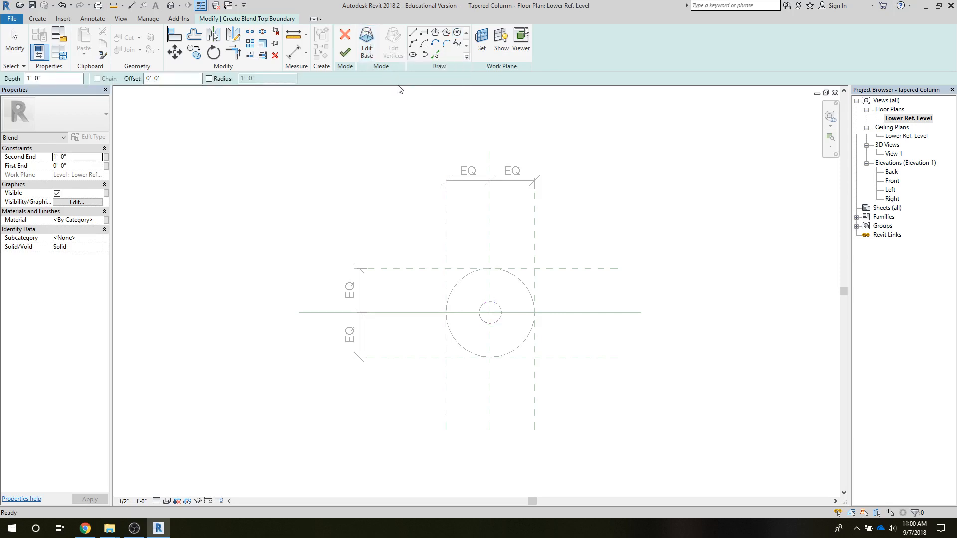
pyautogui.click(458, 33)
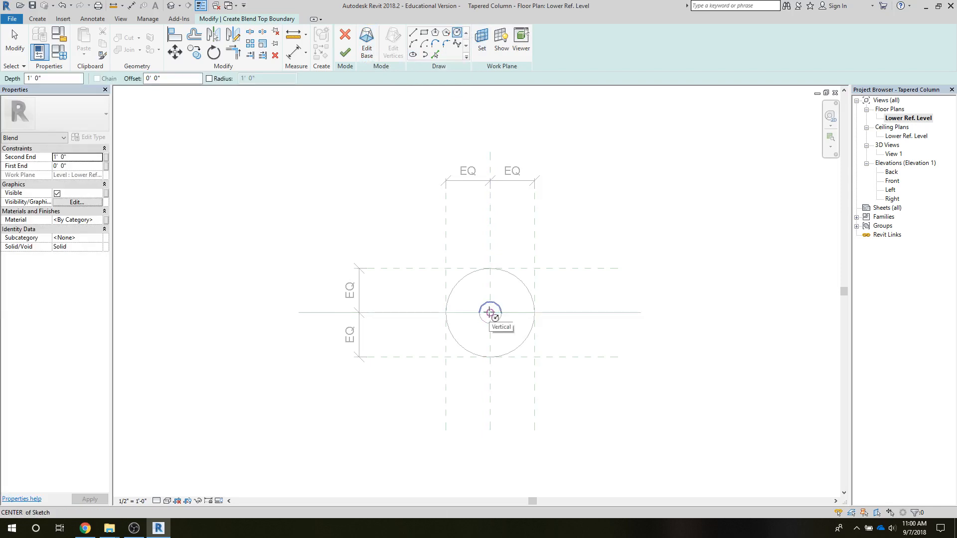
pyautogui.click(490, 312)
pyautogui.click(490, 357)
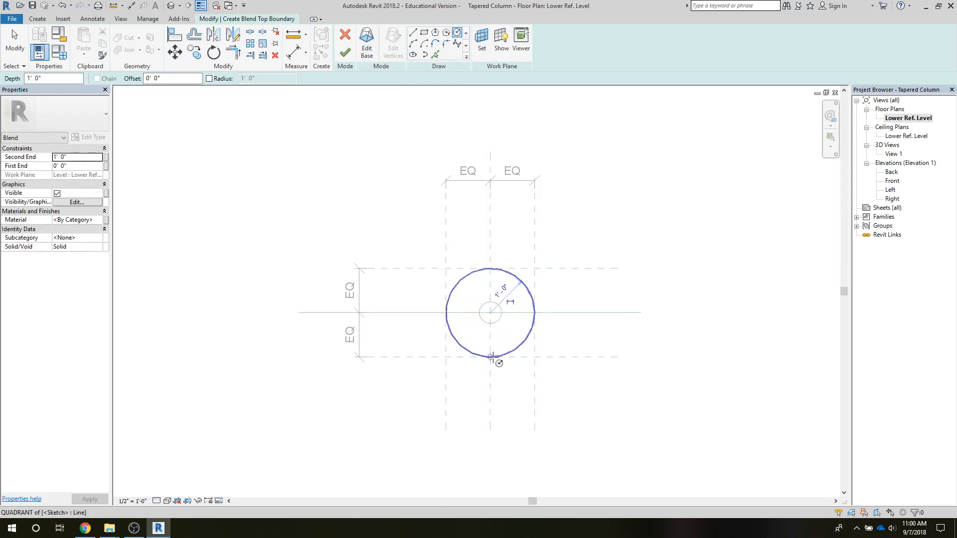
# Make the top circle's radius dimension permanent, label it with the Column Radius parameter, and finish the blend.
pyautogui.click(15, 42)
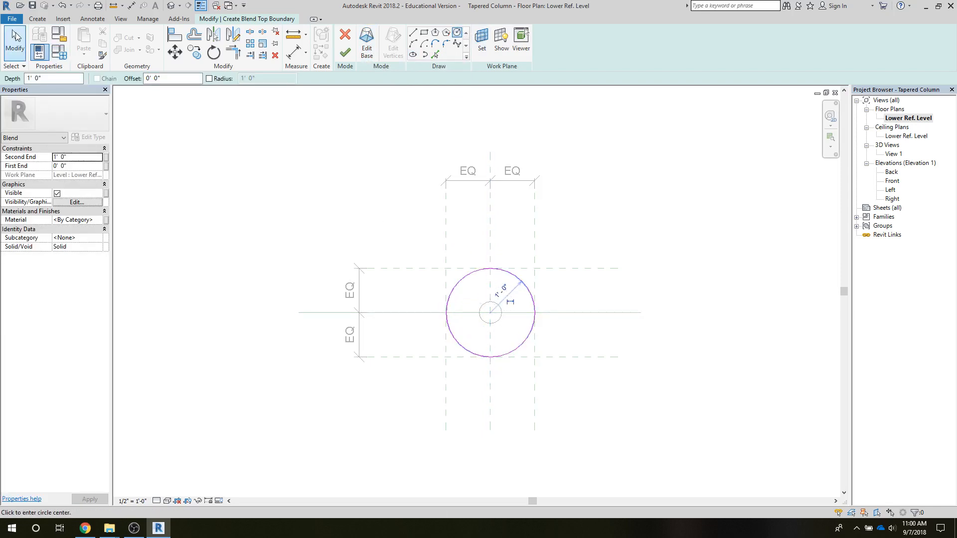
pyautogui.click(521, 280)
pyautogui.click(506, 298)
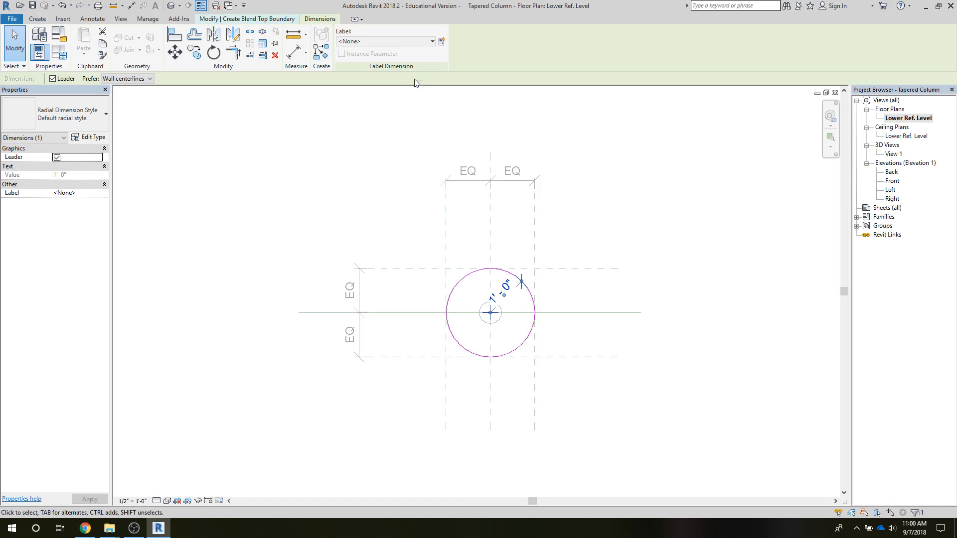
pyautogui.click(431, 42)
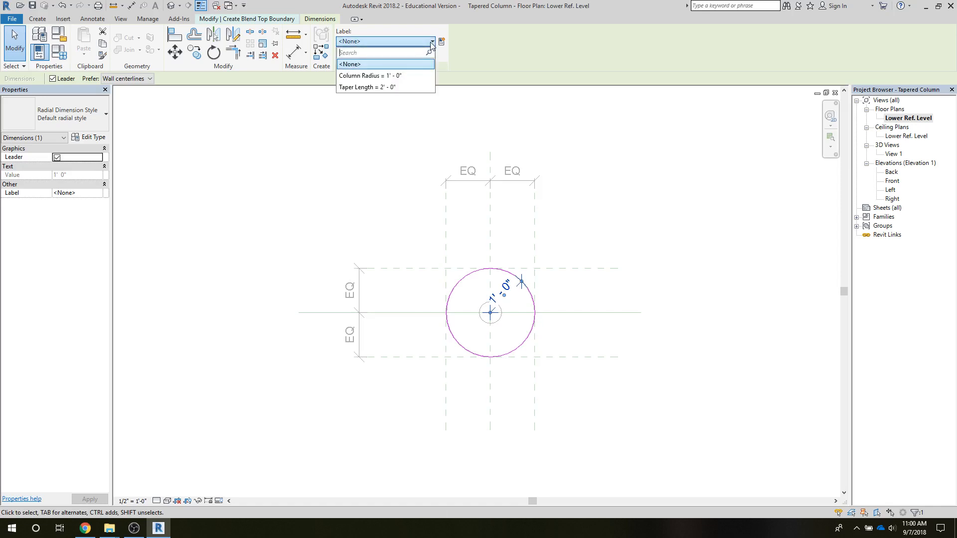
pyautogui.click(395, 76)
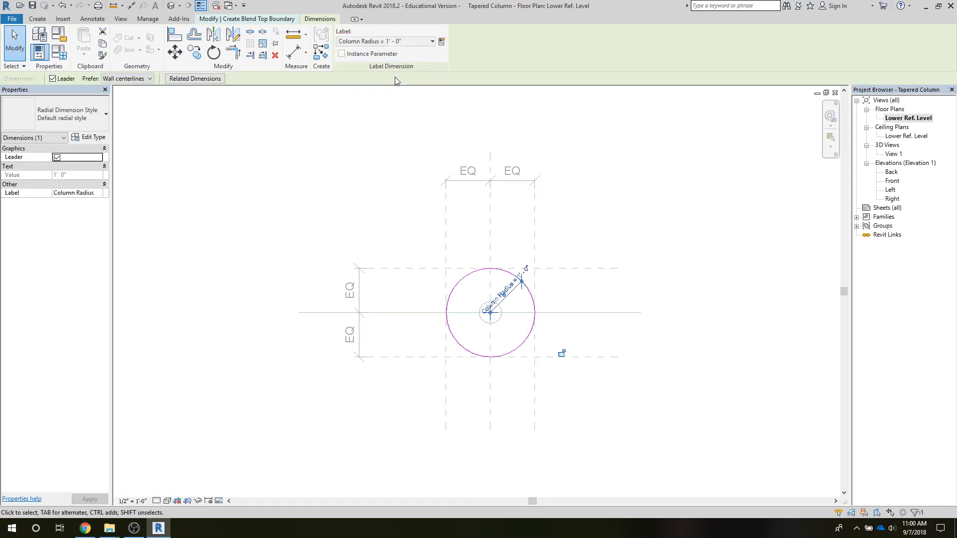
pyautogui.click(324, 145)
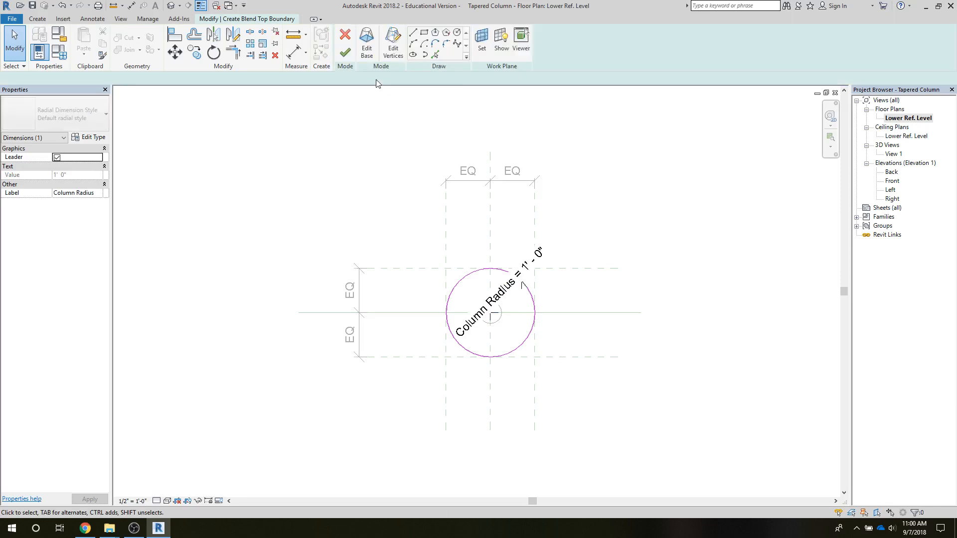
pyautogui.click(348, 54)
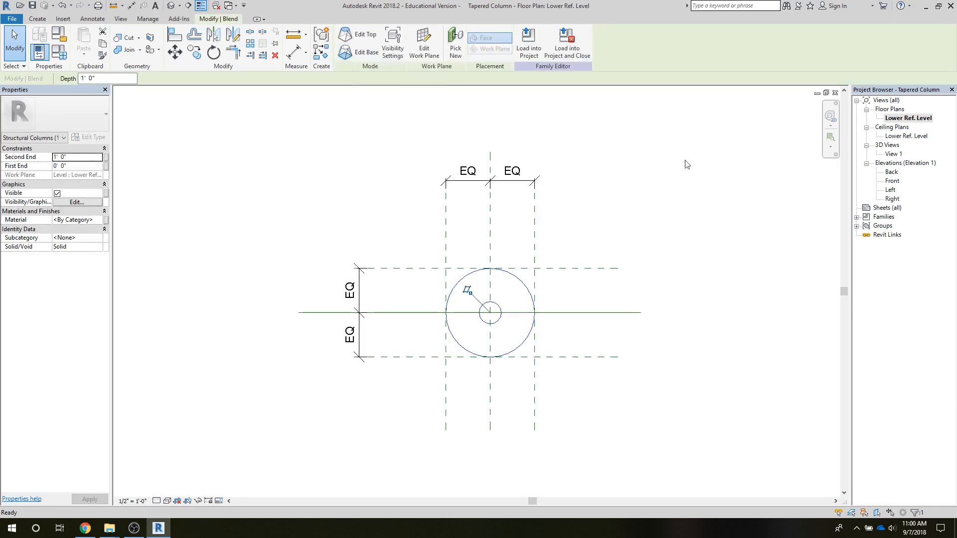
# In the Front elevation, stretch the blend's top to the lower taper reference line and lock its ends to that line and Lower Ref. Level.
pyautogui.doubleClick(891, 181)
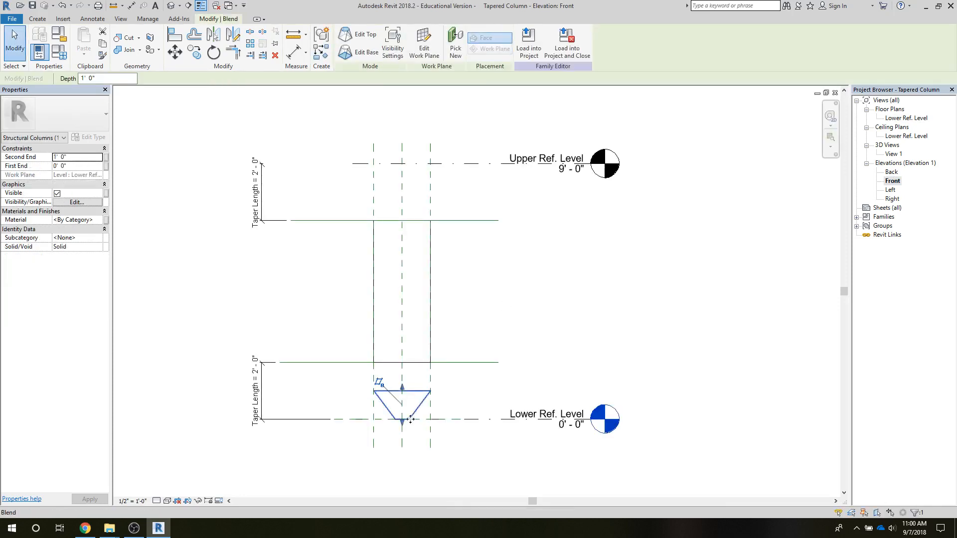
pyautogui.moveTo(402, 390); pyautogui.dragTo(395, 363)
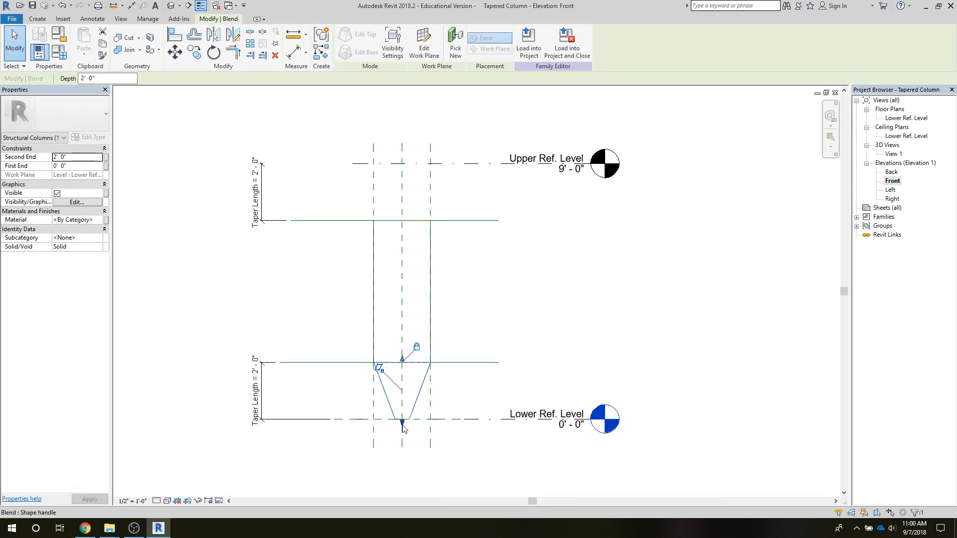
pyautogui.moveTo(402, 423)
pyautogui.mouseDown()
pyautogui.moveTo(404, 437)
pyautogui.moveTo(403, 421)
pyautogui.mouseUp()
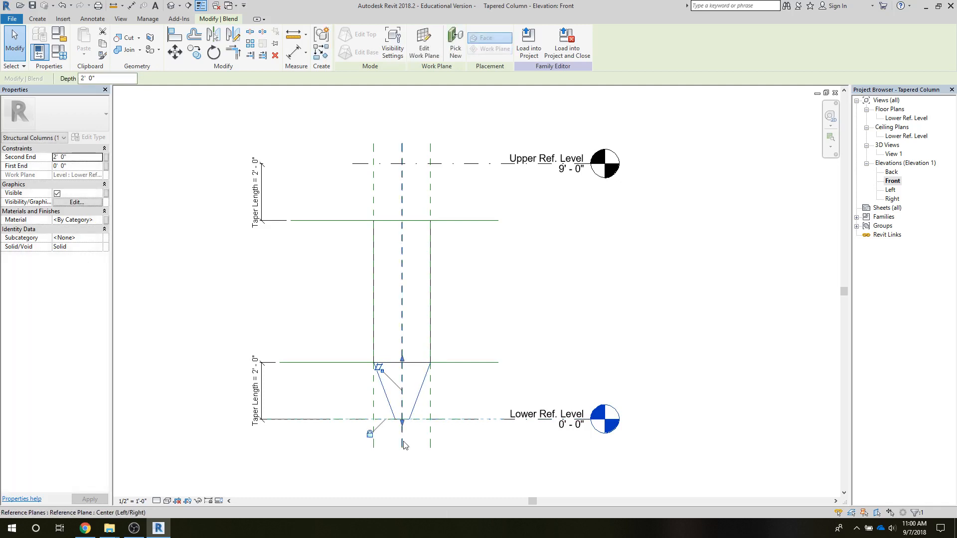
pyautogui.click(282, 321)
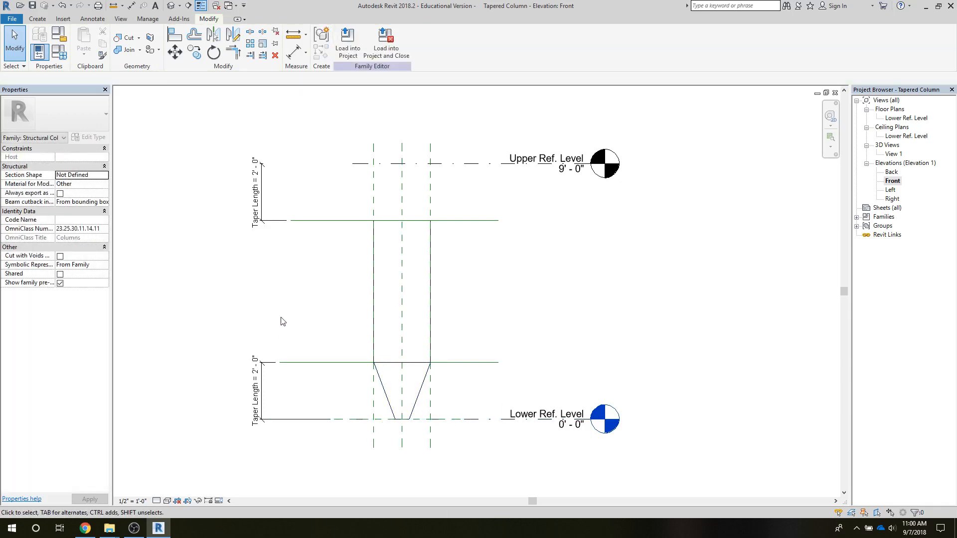
# Copy the lower blend about 3'-11" up along the column centerline with Constrain turned off.
pyautogui.click(377, 378)
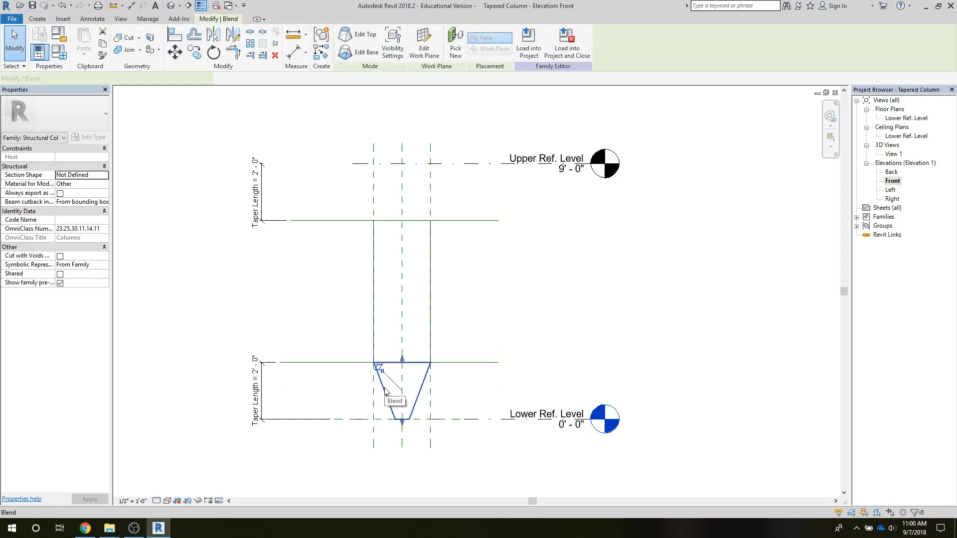
pyautogui.click(196, 54)
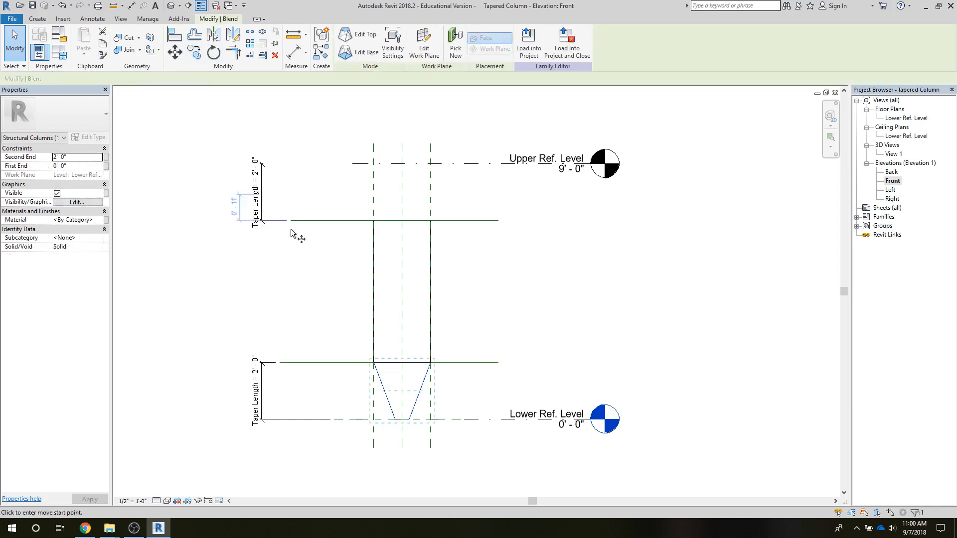
pyautogui.click(402, 364)
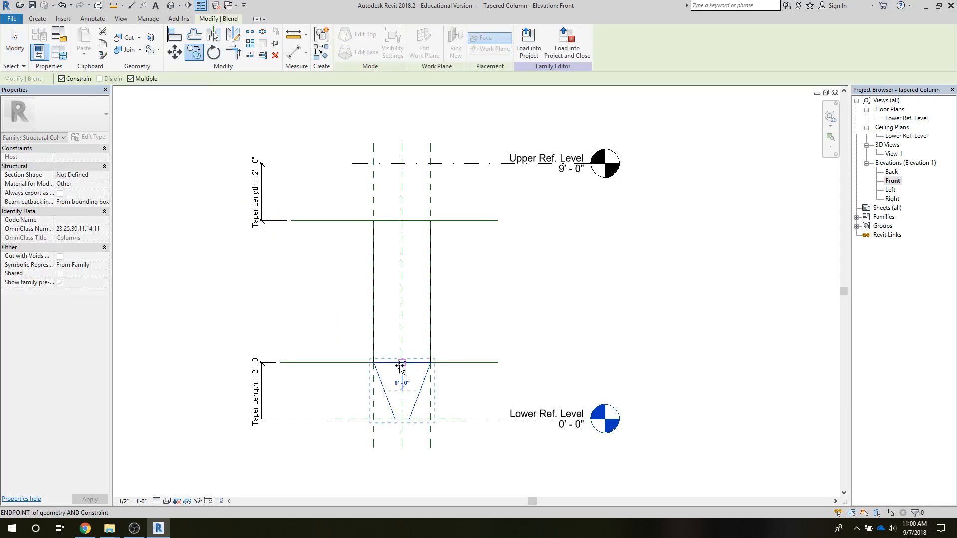
pyautogui.click(62, 78)
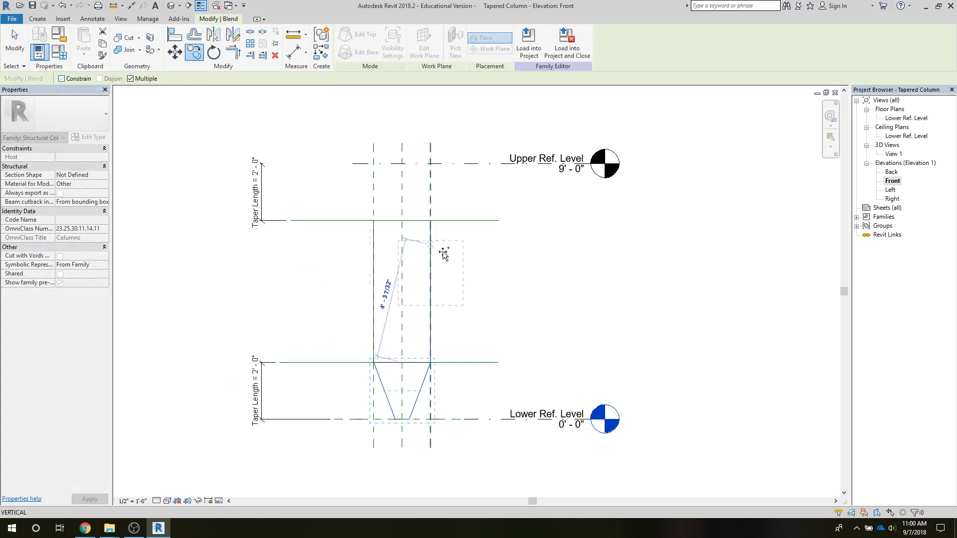
pyautogui.click(405, 252)
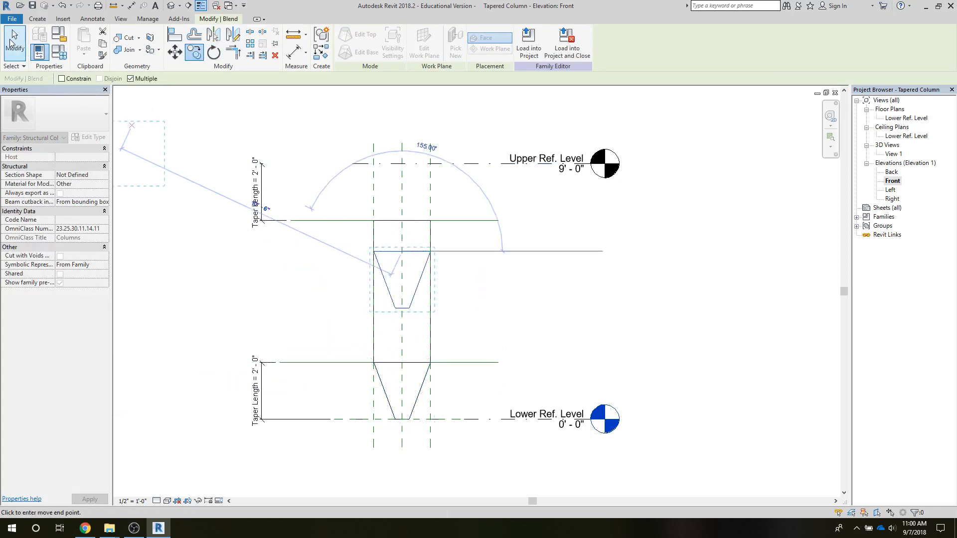
pyautogui.click(15, 42)
# Stretch the copied blend's narrow end to Upper Ref. Level and its wide end to the upper taper line, locking both ends.
pyautogui.click(405, 308)
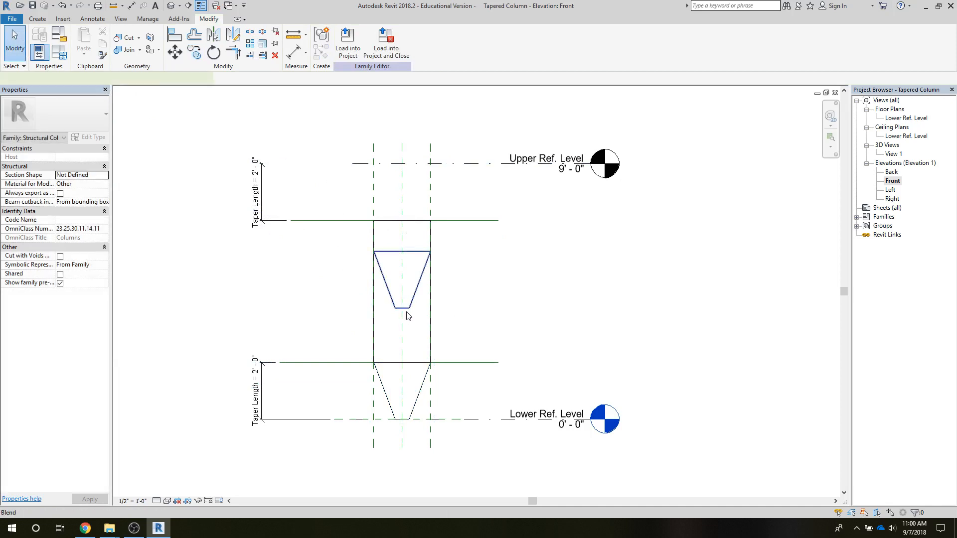
pyautogui.moveTo(403, 314); pyautogui.dragTo(401, 164)
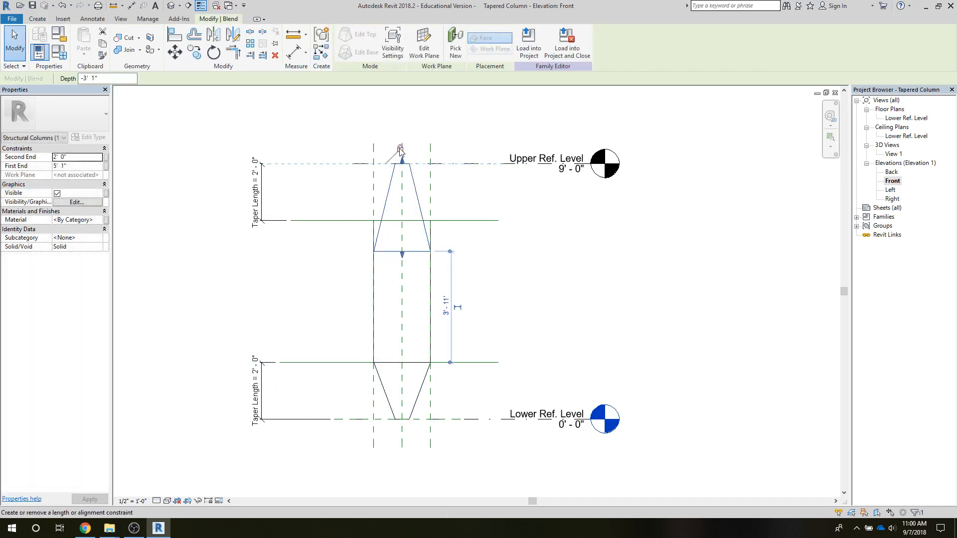
pyautogui.moveTo(403, 259); pyautogui.dragTo(401, 221)
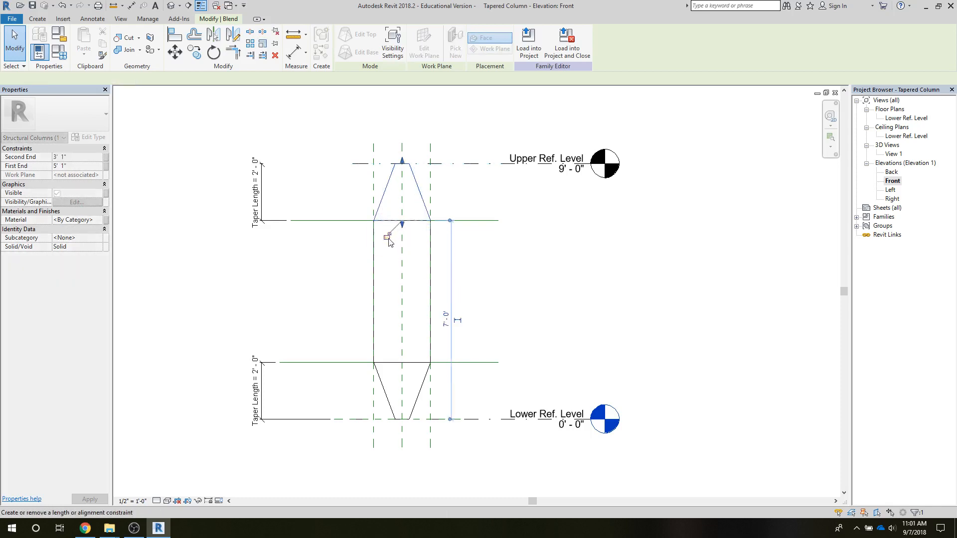
pyautogui.click(386, 236)
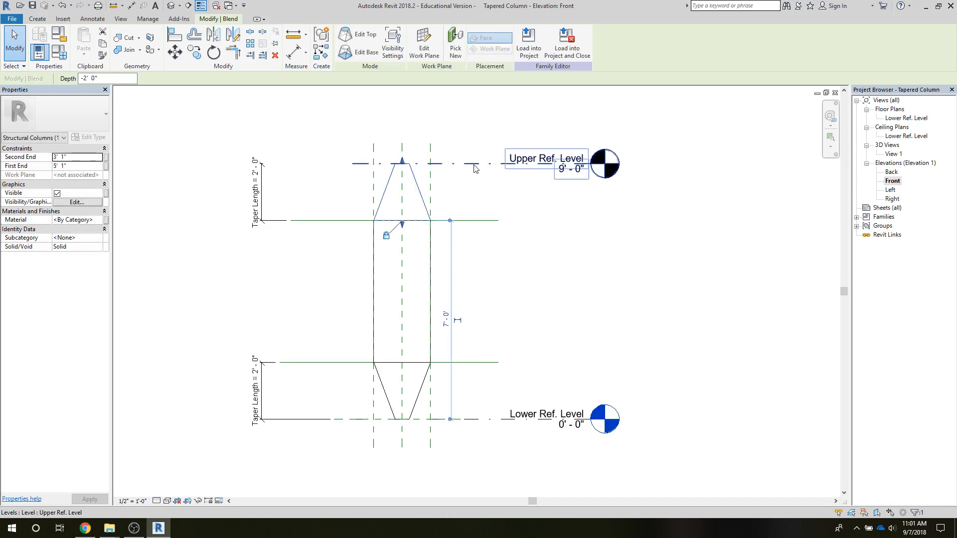
# Flex the column by moving Upper Ref. Level to about 10'-4" and Lower Ref. Level to about 0'-4".
pyautogui.moveTo(472, 163); pyautogui.dragTo(471, 128)
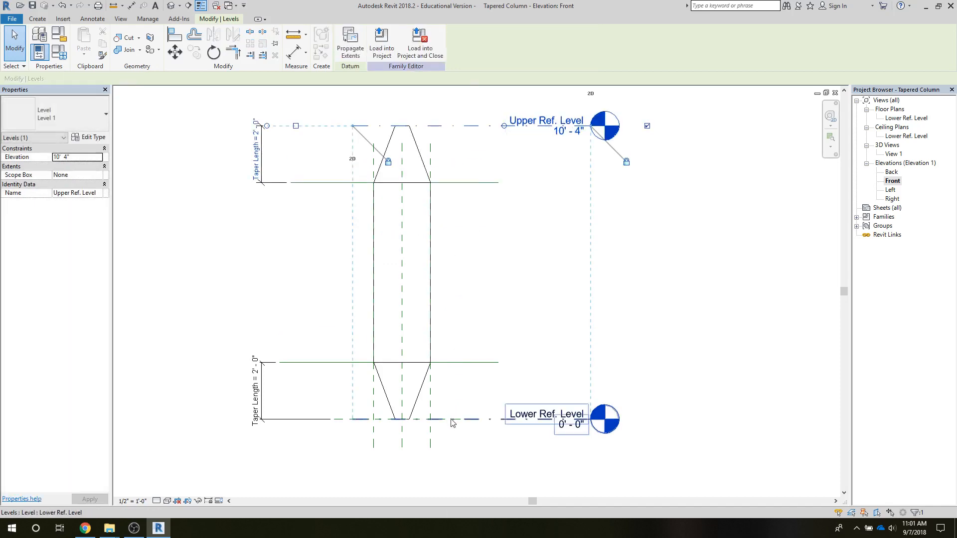
pyautogui.moveTo(449, 419); pyautogui.dragTo(469, 418)
pyautogui.click(158, 269)
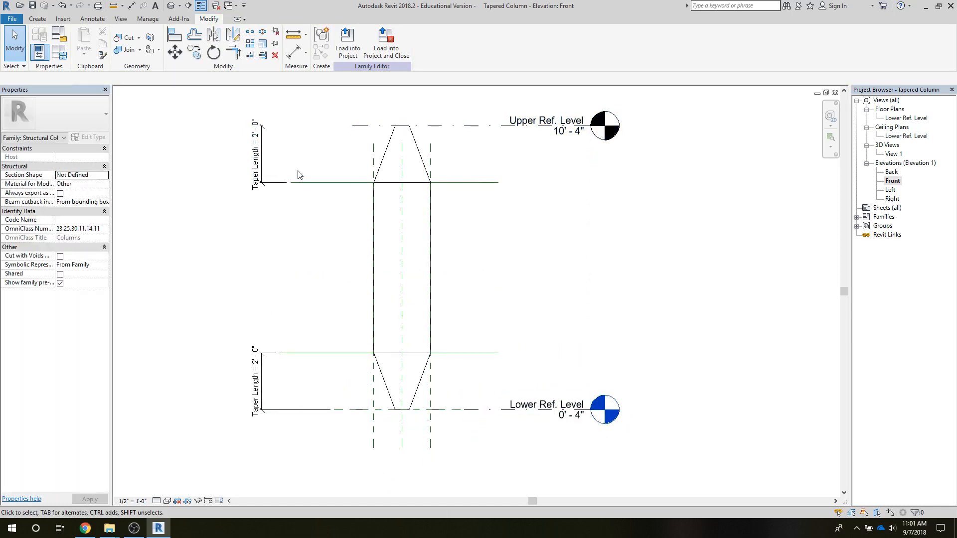
# Save the tapered column family and load it only into Steel Frame Project.rvt.
pyautogui.click(32, 7)
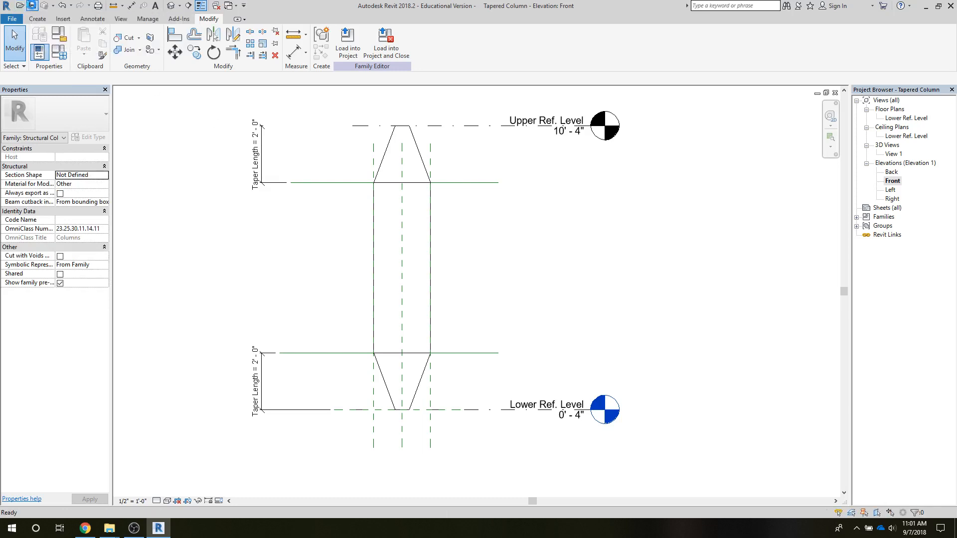
pyautogui.click(342, 57)
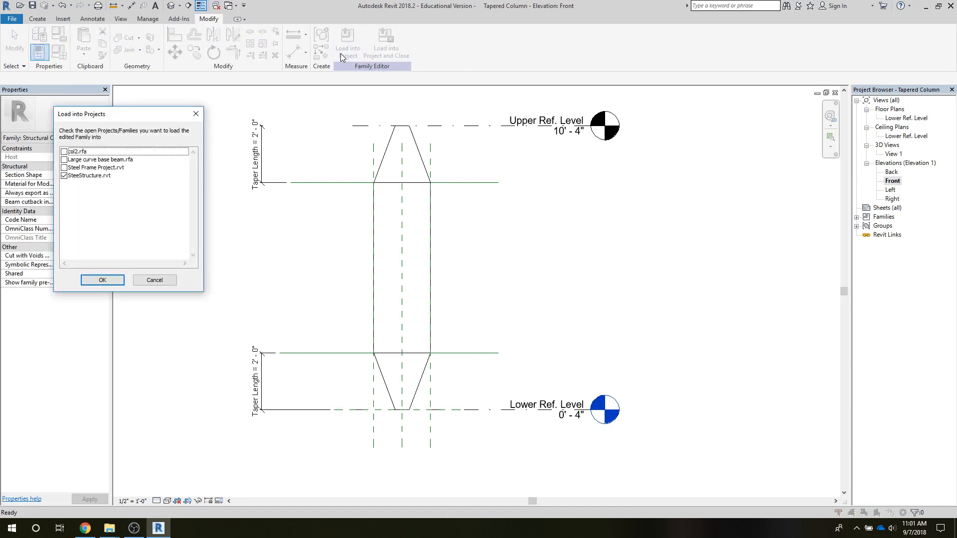
pyautogui.click(64, 177)
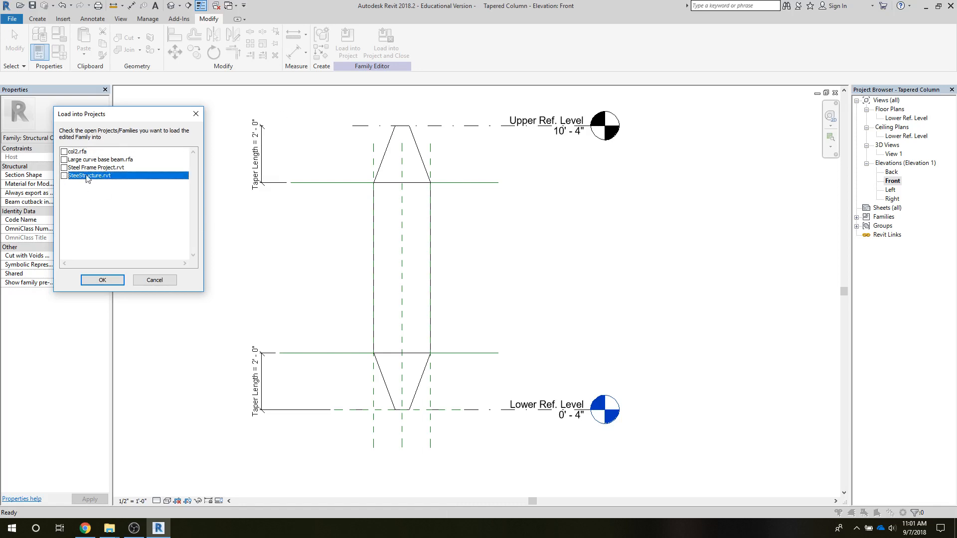
pyautogui.click(63, 168)
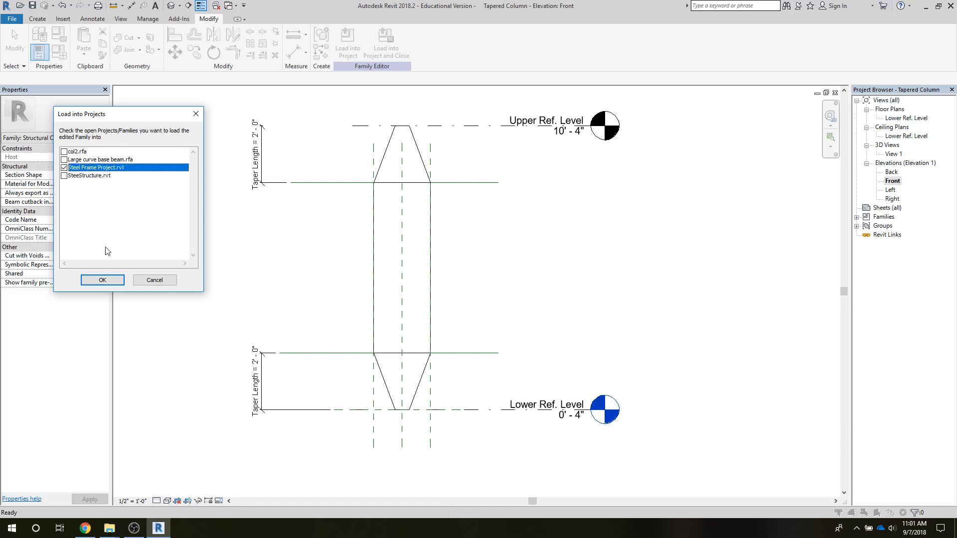
pyautogui.click(102, 279)
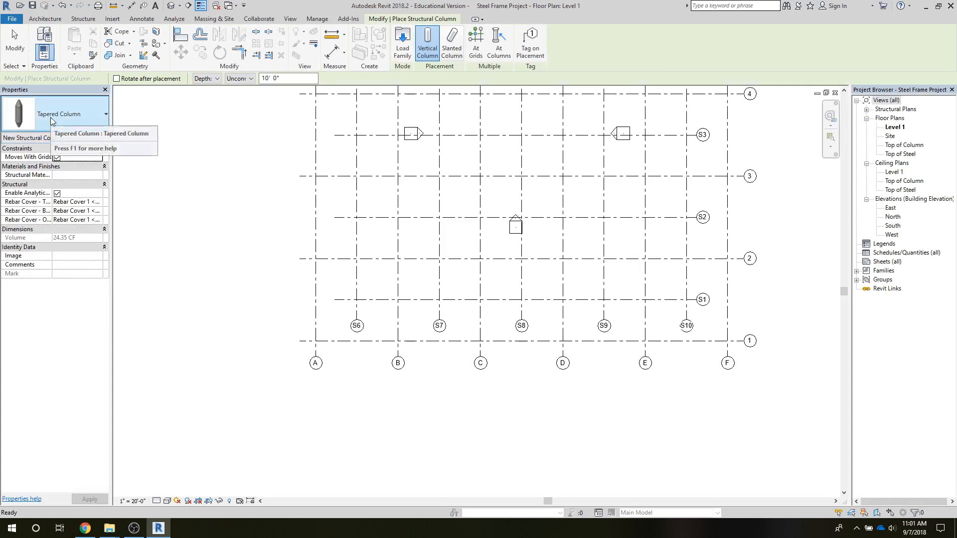
# Set the structural column placement to Height with Top of Column as the top level.
pyautogui.click(217, 79)
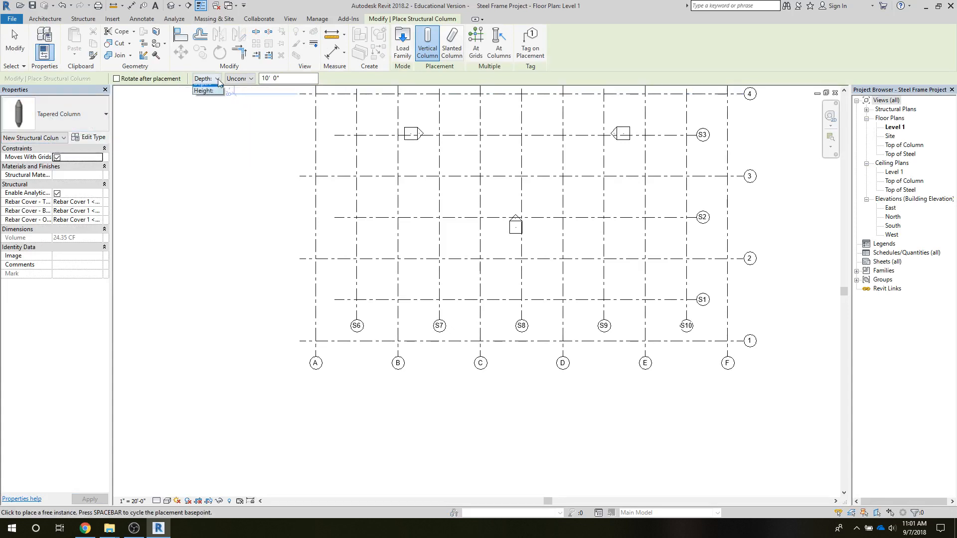
pyautogui.click(209, 95)
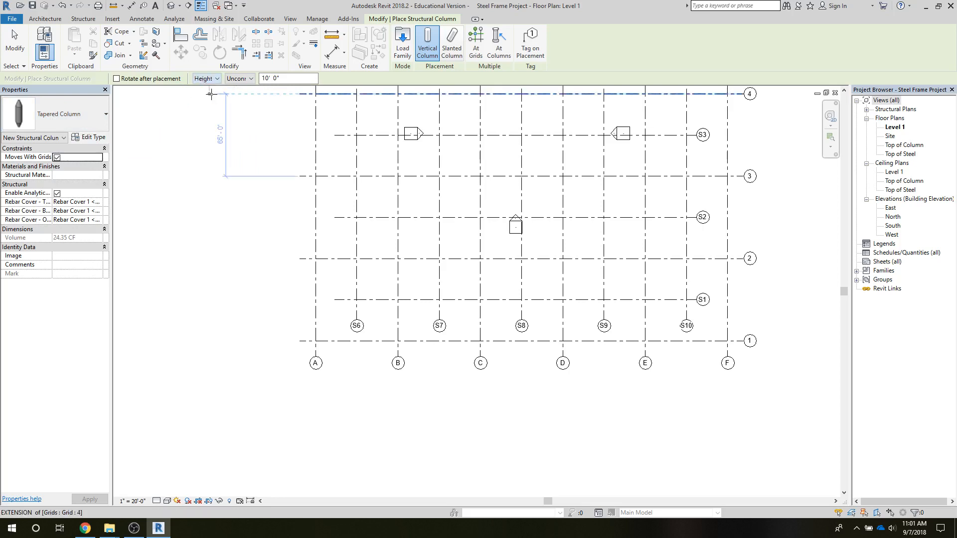
pyautogui.click(250, 80)
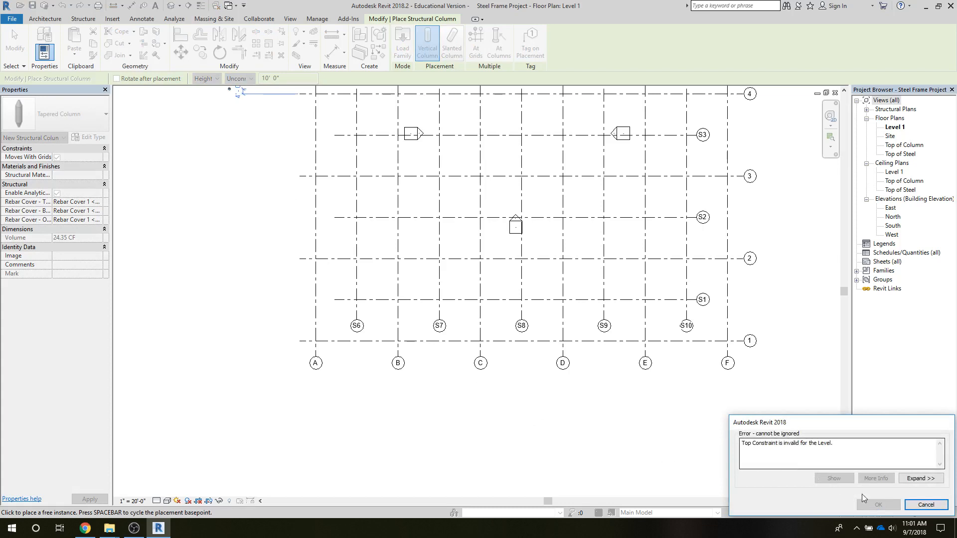
pyautogui.click(926, 504)
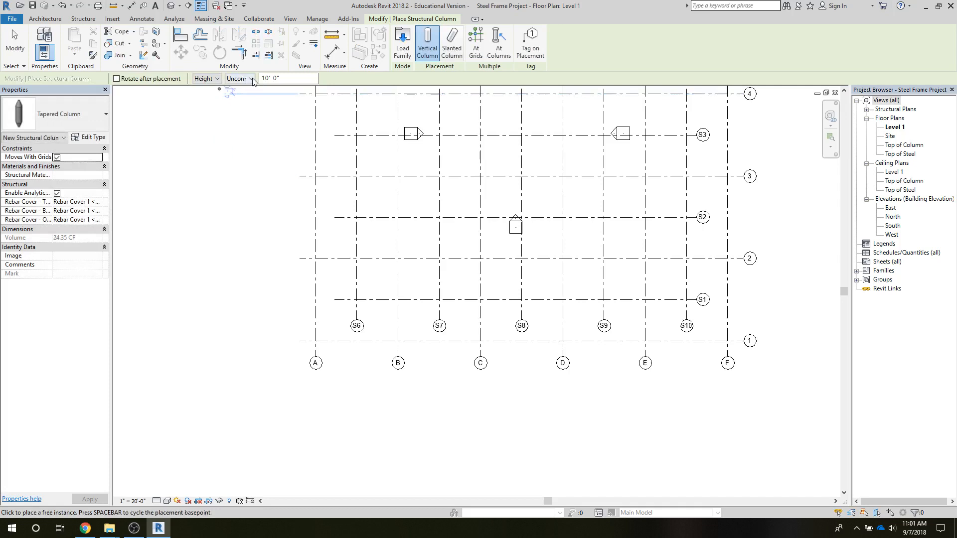
pyautogui.click(251, 79)
pyautogui.click(238, 101)
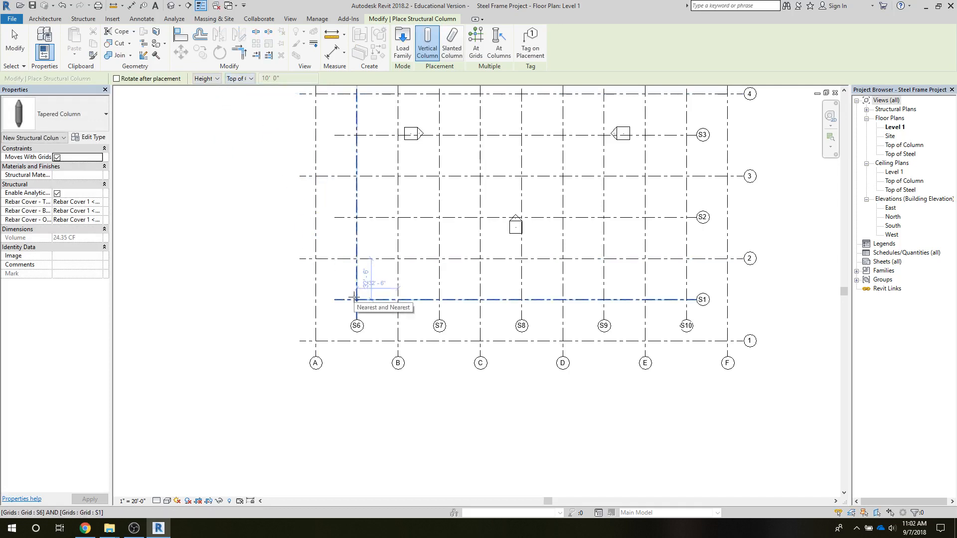
# Place tapered columns along grid 2 at its intersections with grids B, C, D and E, and end the placement.
pyautogui.click(397, 258)
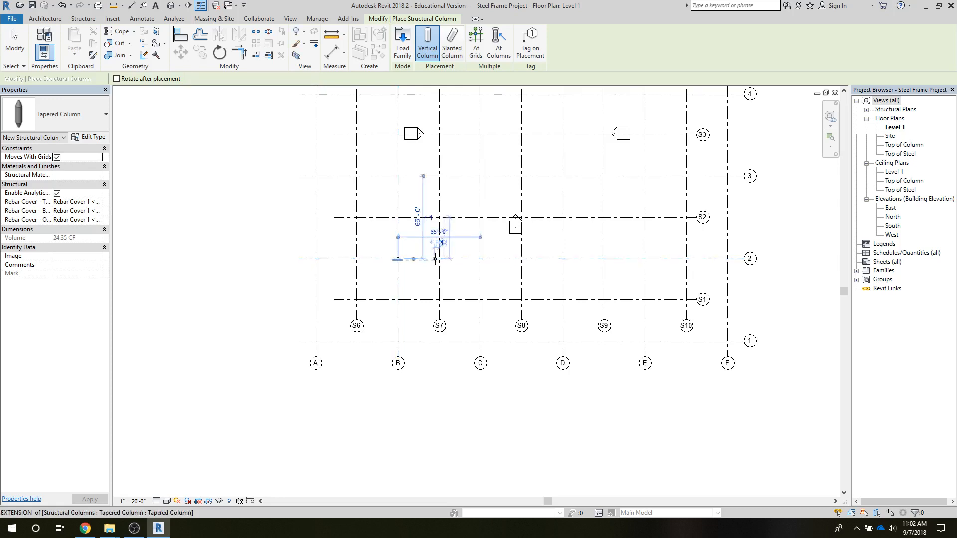
pyautogui.click(480, 259)
pyautogui.click(562, 258)
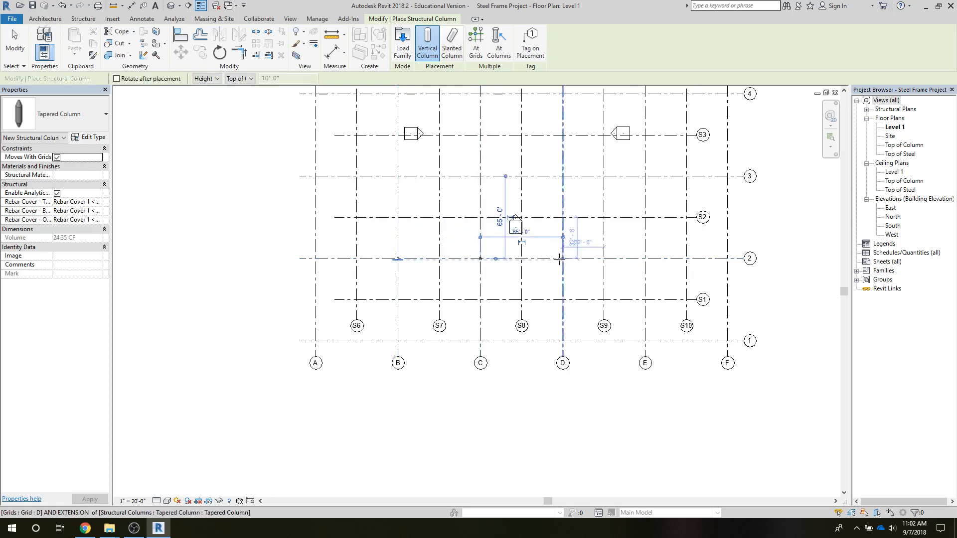
pyautogui.click(561, 259)
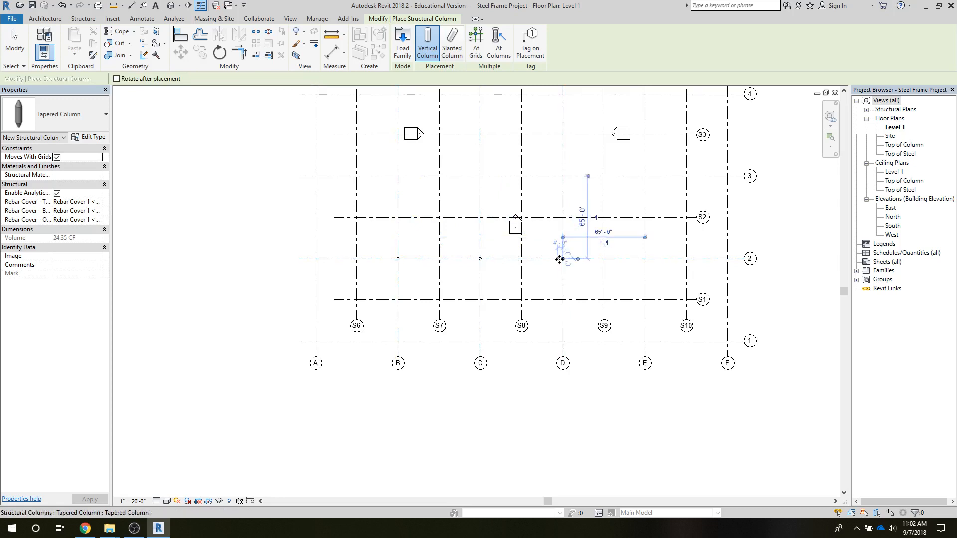
pyautogui.click(644, 258)
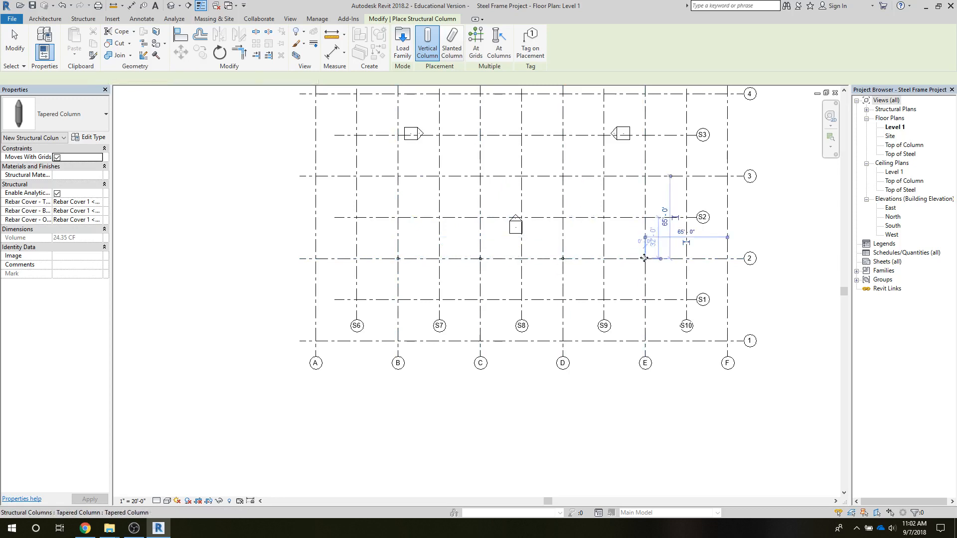
pyautogui.click(12, 48)
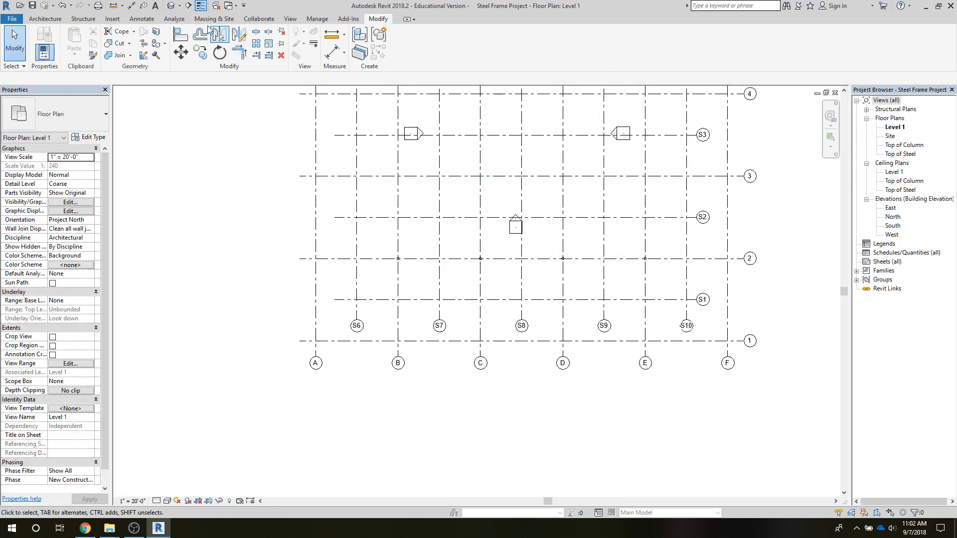
# Open the default 3D view to inspect the columns, and set the South elevation's detail level to Fine.
pyautogui.click(288, 21)
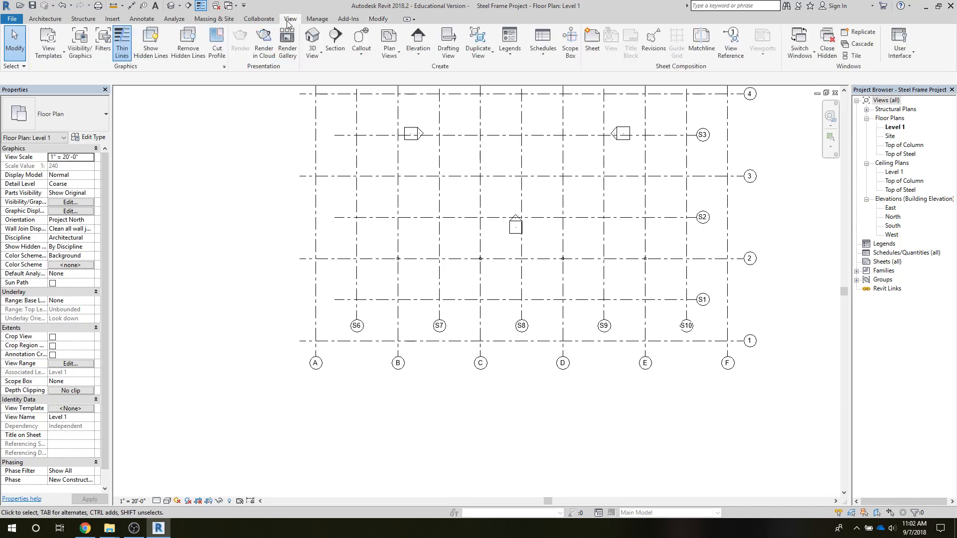
pyautogui.click(313, 40)
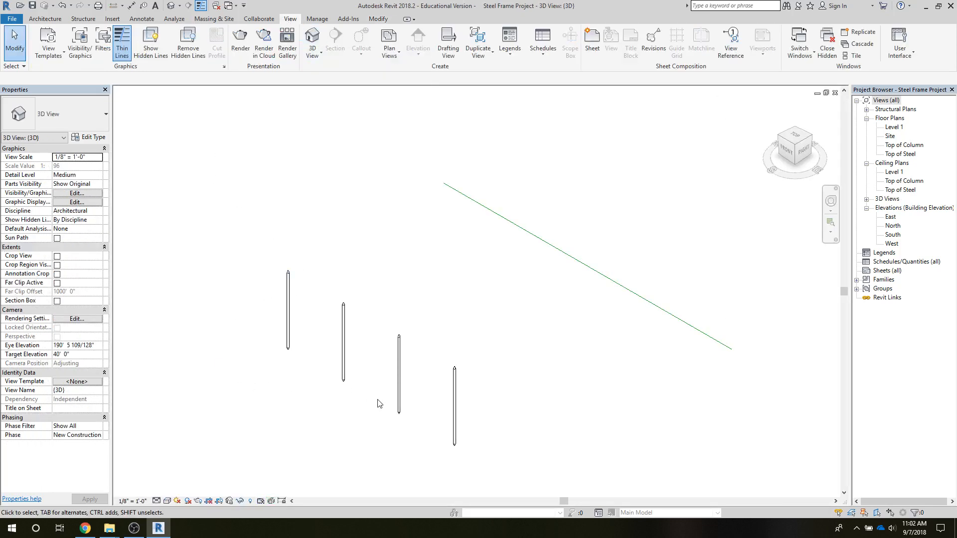
pyautogui.doubleClick(889, 235)
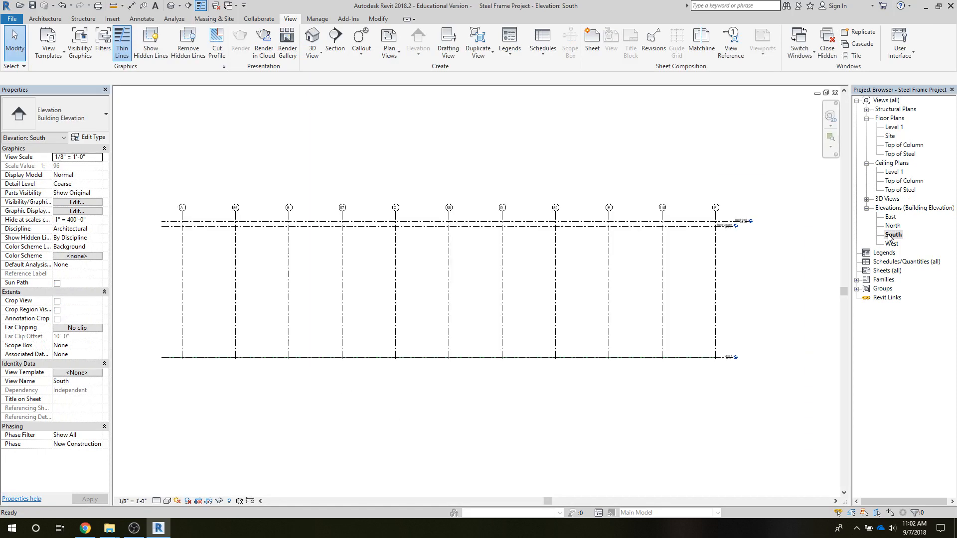
pyautogui.click(156, 502)
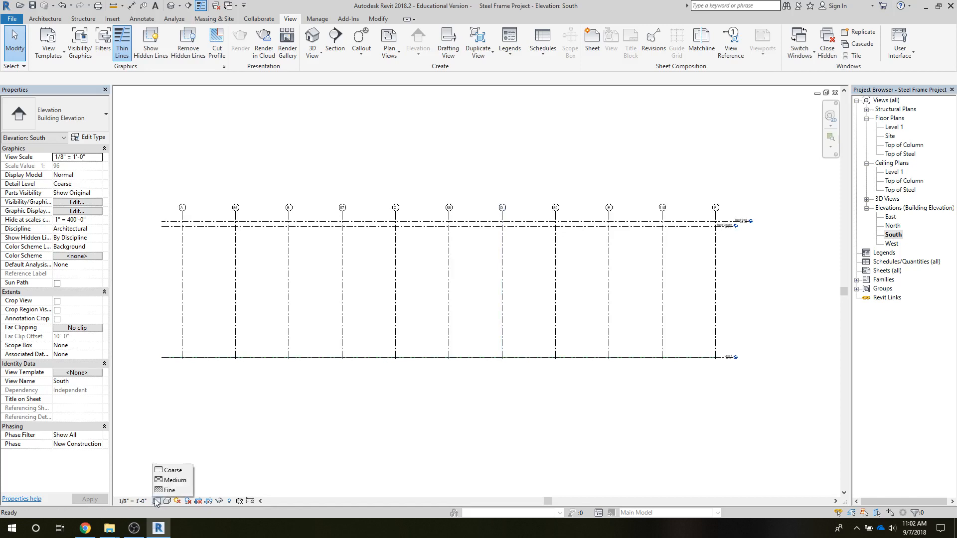
pyautogui.click(155, 494)
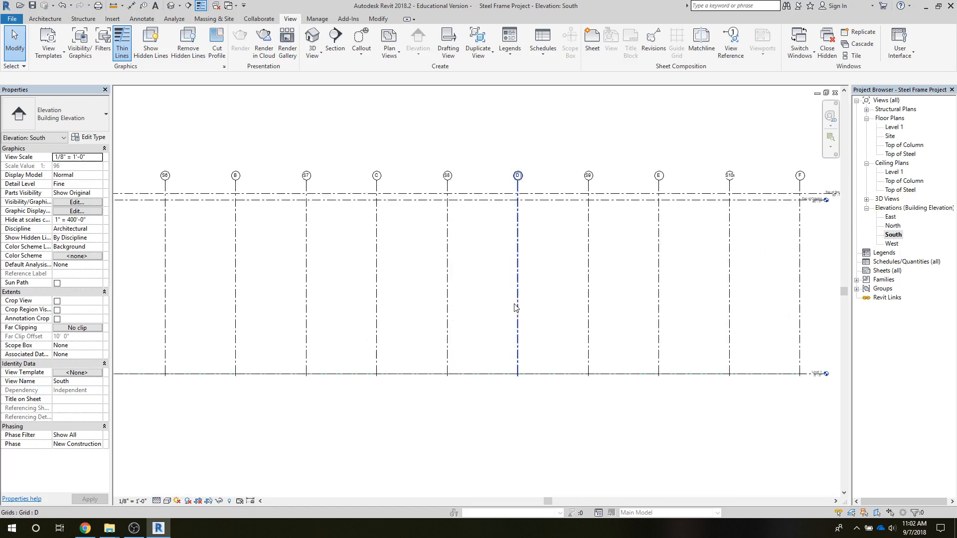
pyautogui.scroll(-3, 421, 325)
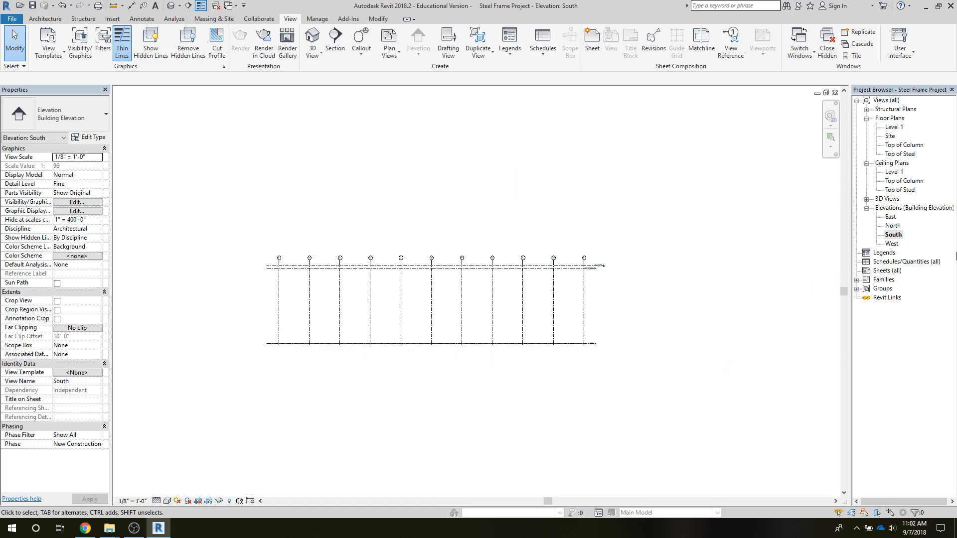
# Compare the North and South elevations to check how the placed columns are shown.
pyautogui.doubleClick(893, 225)
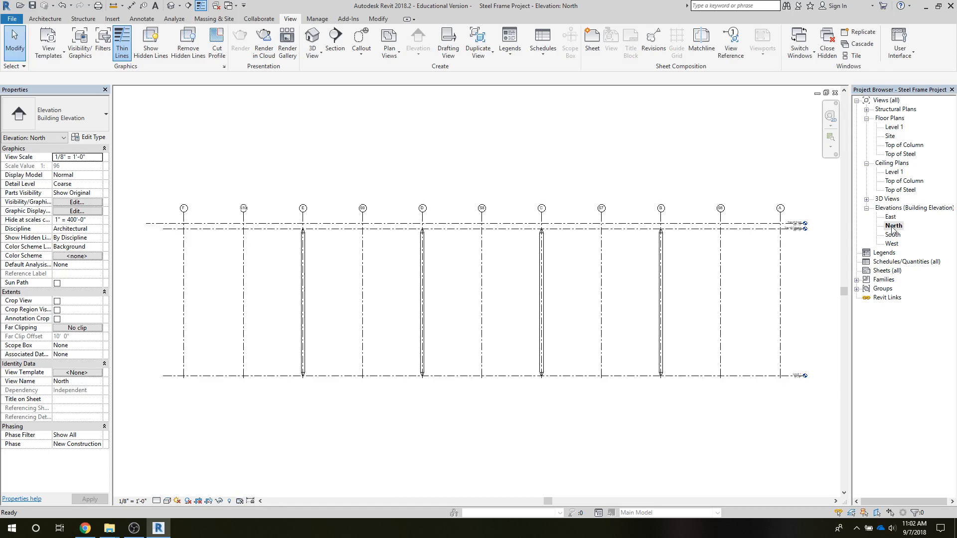
pyautogui.doubleClick(892, 235)
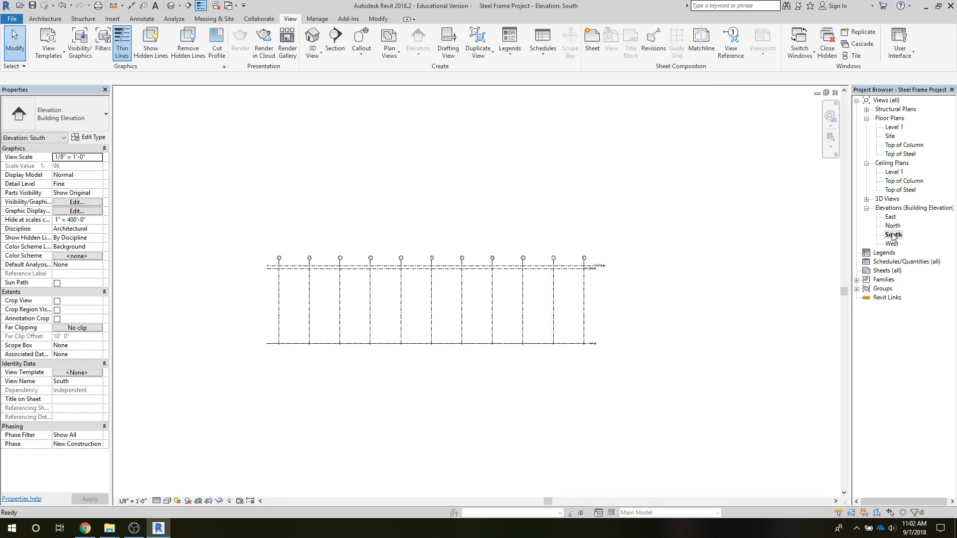
pyautogui.doubleClick(889, 227)
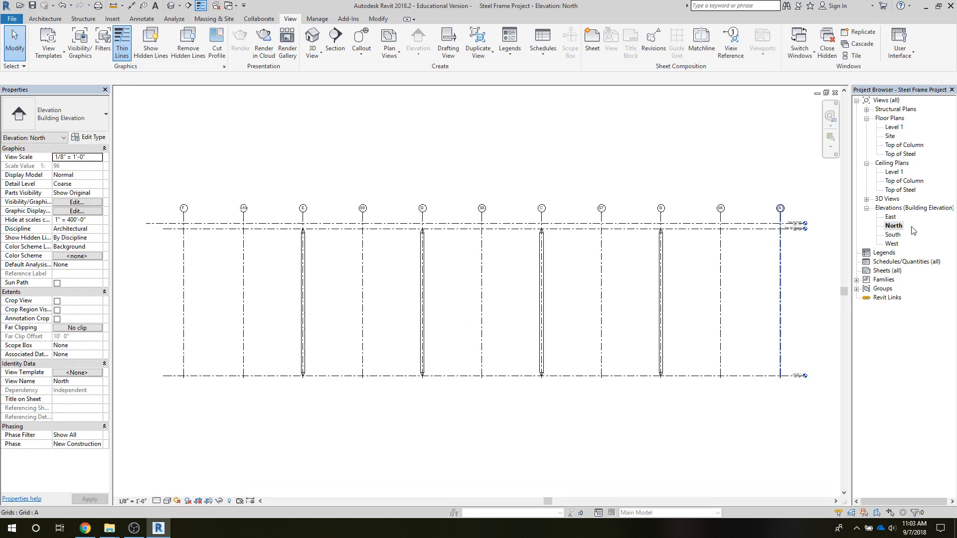
pyautogui.doubleClick(890, 235)
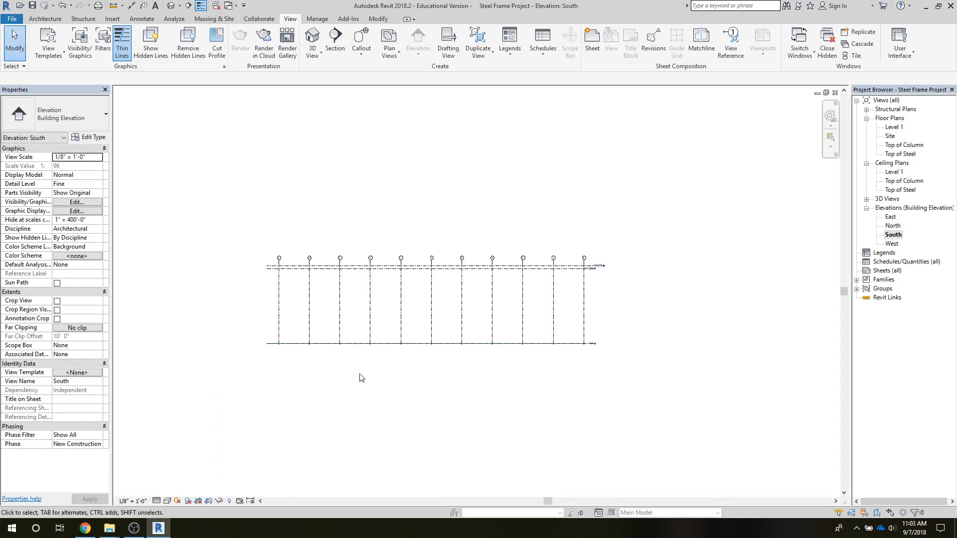
# Switch the South elevation's detail level to Coarse and back to Fine, and inspect the grid lines for columns.
pyautogui.click(156, 500)
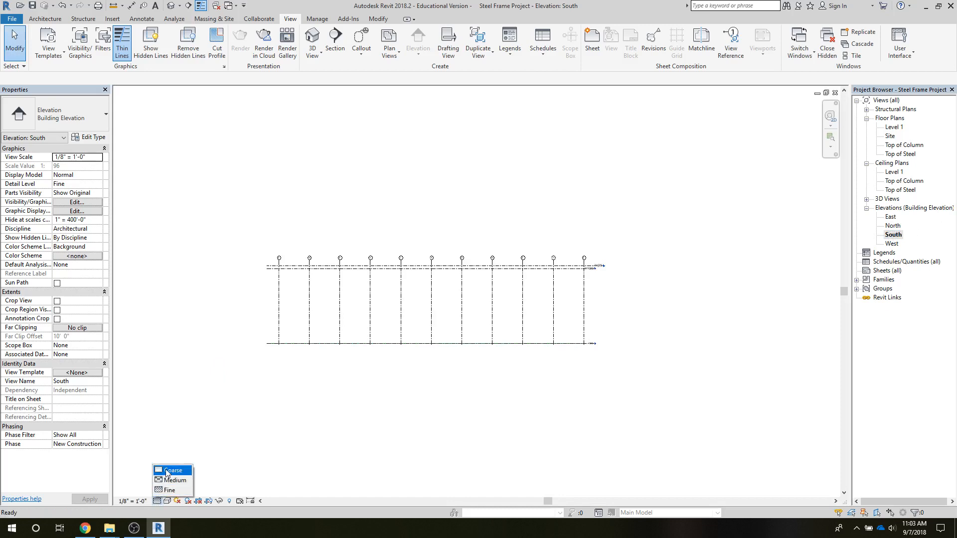
pyautogui.click(166, 470)
pyautogui.click(157, 501)
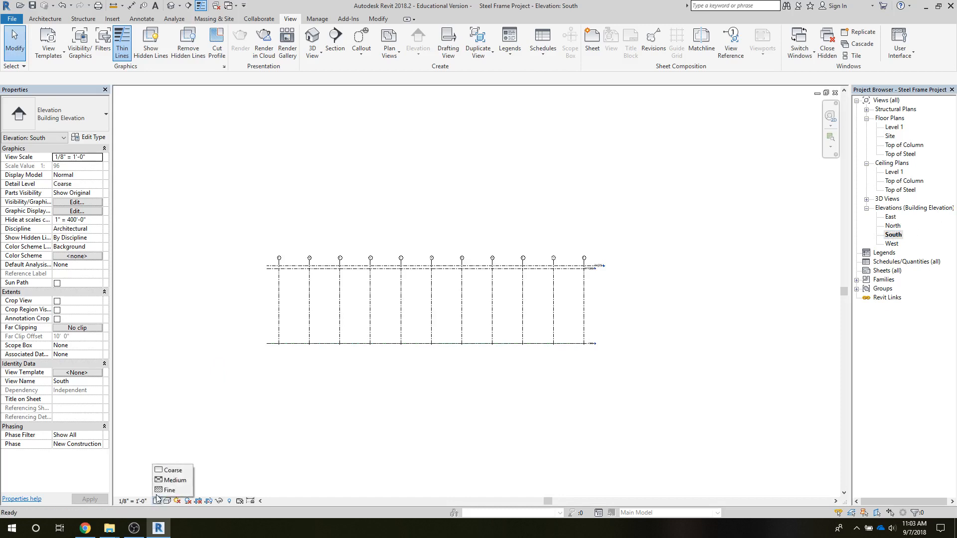
pyautogui.click(158, 490)
pyautogui.scroll(3, 467, 389)
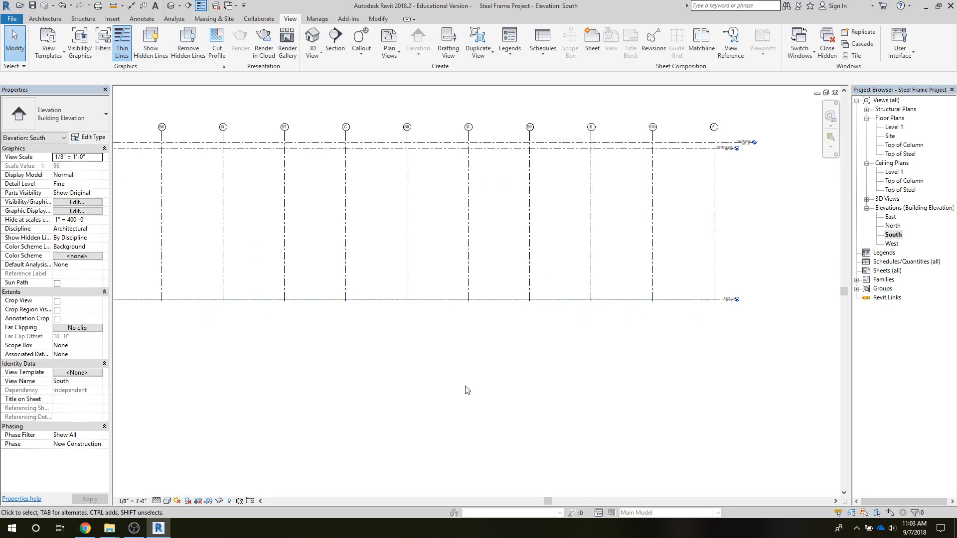
pyautogui.scroll(1, 471, 351)
pyautogui.moveTo(462, 350); pyautogui.dragTo(512, 423, button='middle')
pyautogui.scroll(-3, 511, 415)
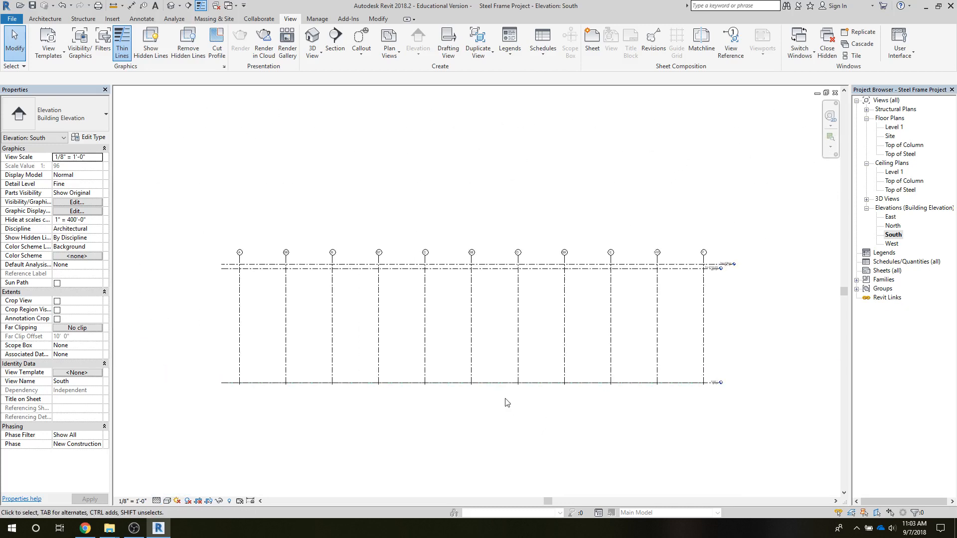
# Check the placed columns in the East elevation and in the default 3D view.
pyautogui.doubleClick(890, 217)
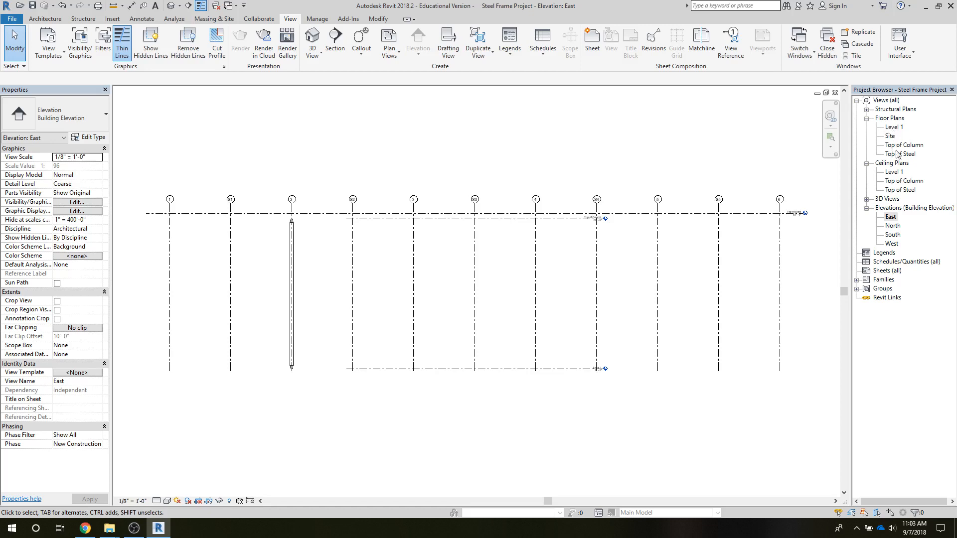
pyautogui.doubleClick(887, 199)
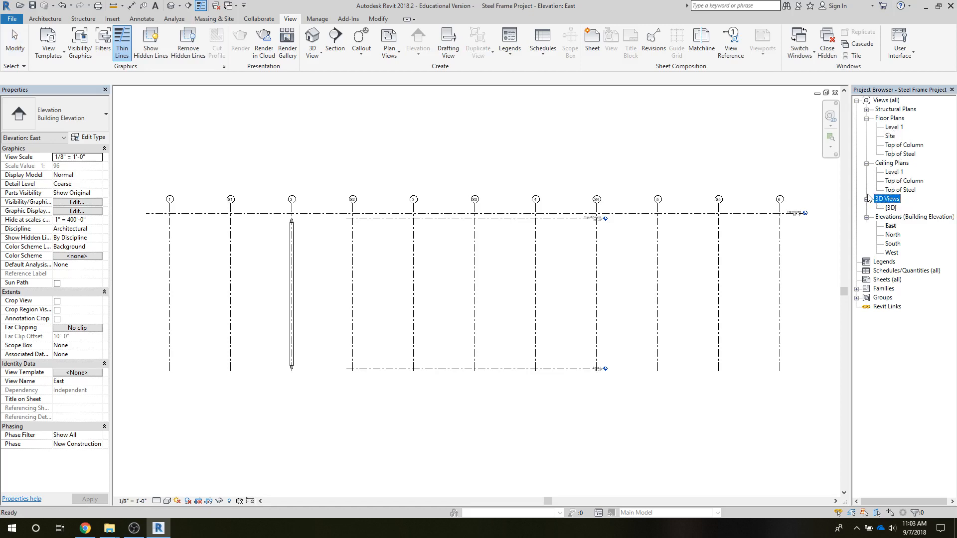
pyautogui.doubleClick(890, 208)
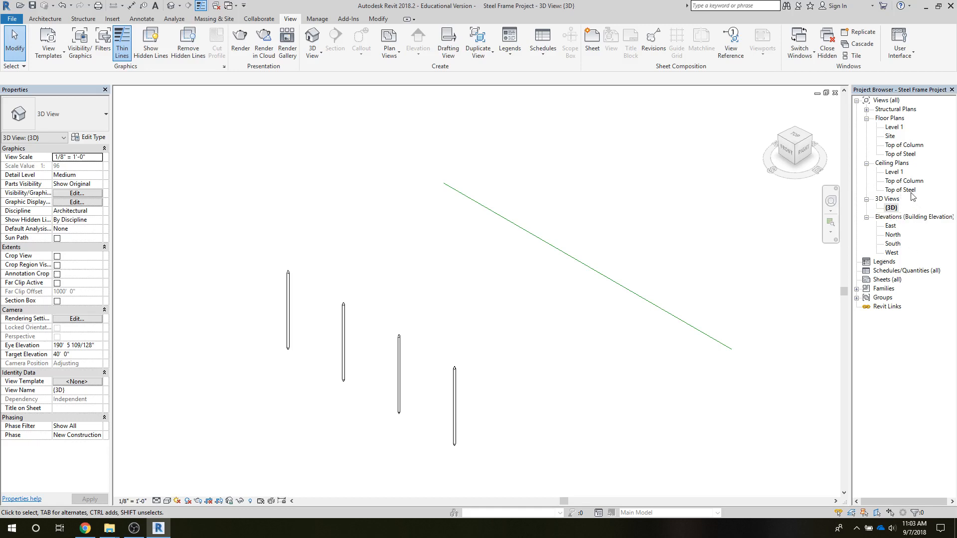
# In the Level 1 floor plan, place Tapered Column structural columns on grid 3 at its intersections with grids B, C, D and E.
pyautogui.doubleClick(892, 128)
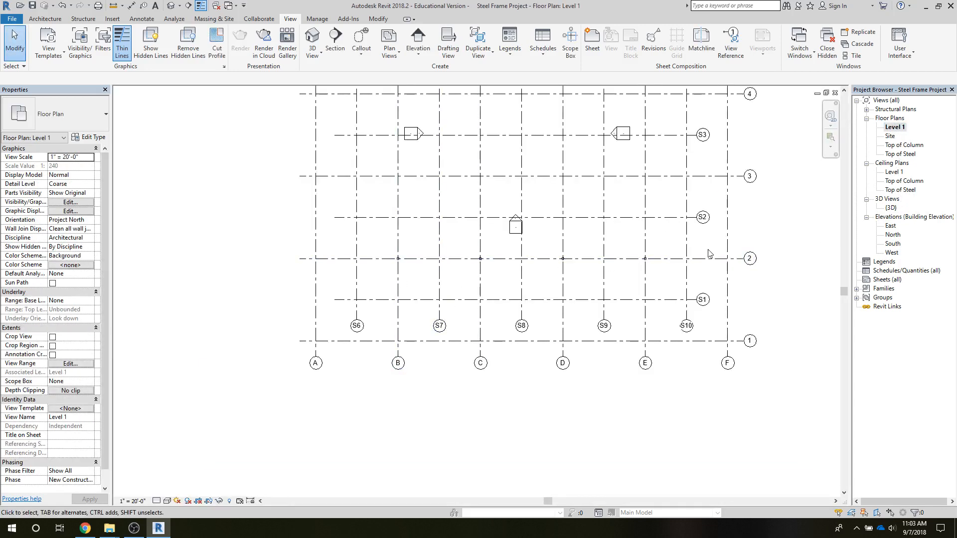
pyautogui.moveTo(623, 257); pyautogui.dragTo(615, 388, button='middle')
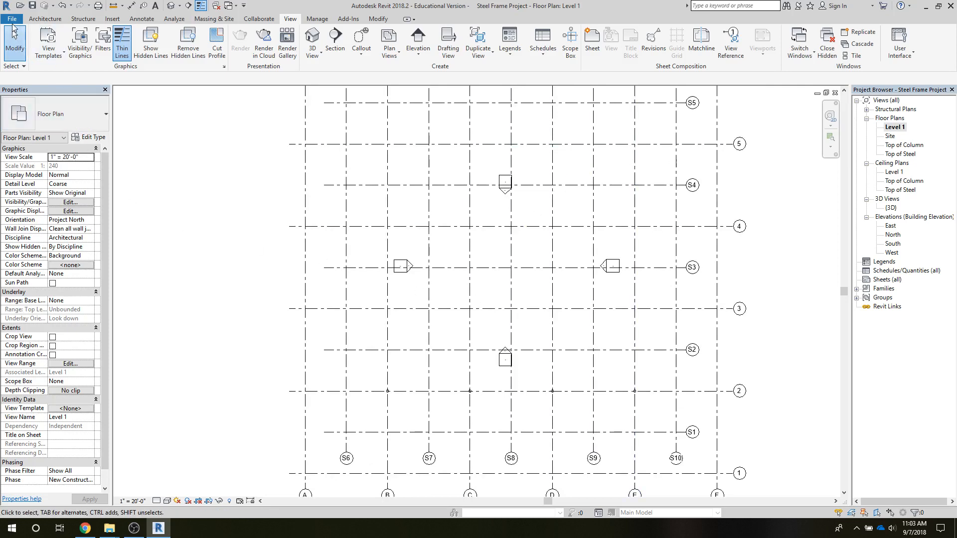
pyautogui.click(45, 19)
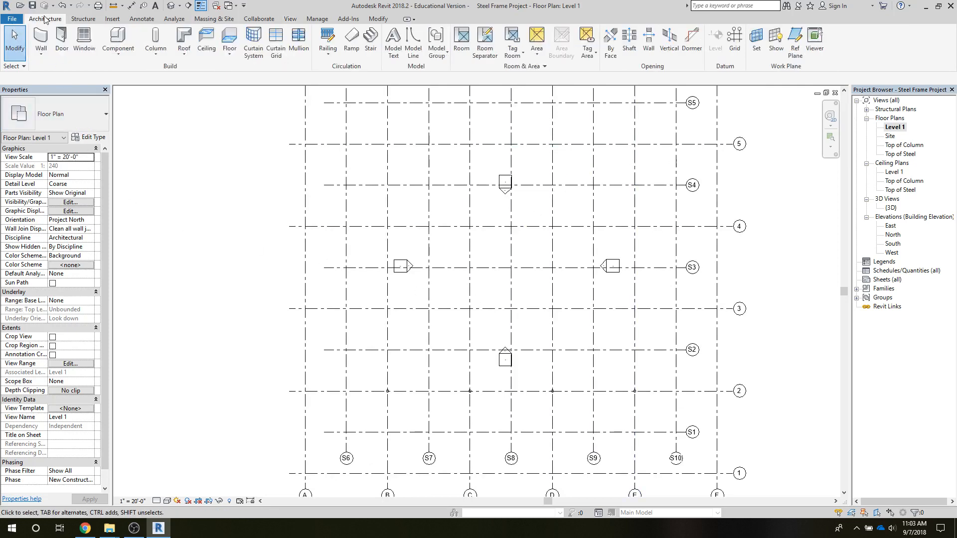
pyautogui.click(147, 58)
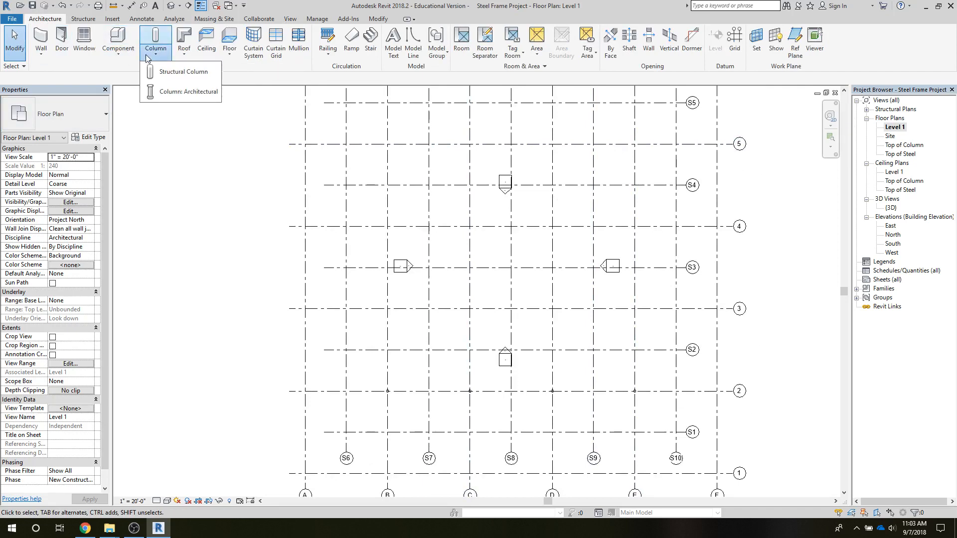
pyautogui.click(167, 75)
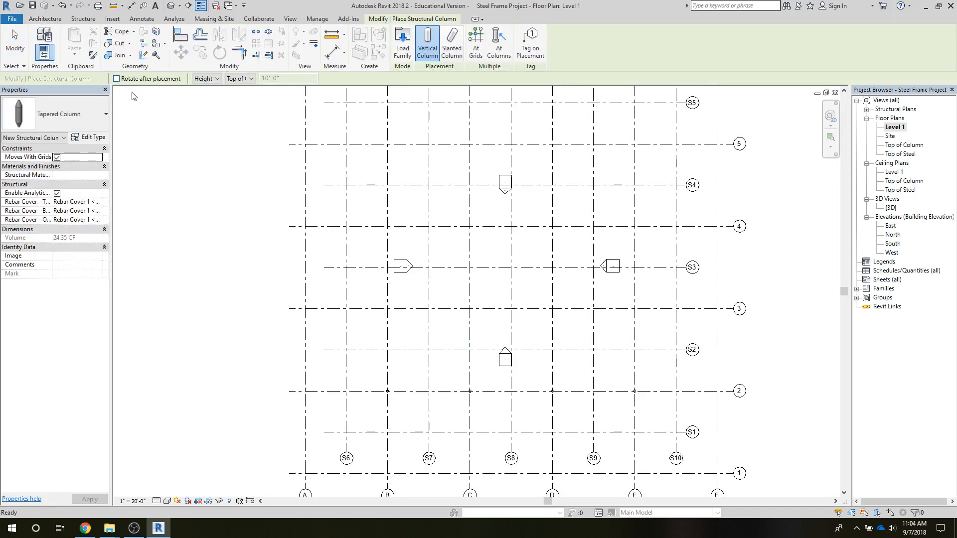
pyautogui.click(91, 108)
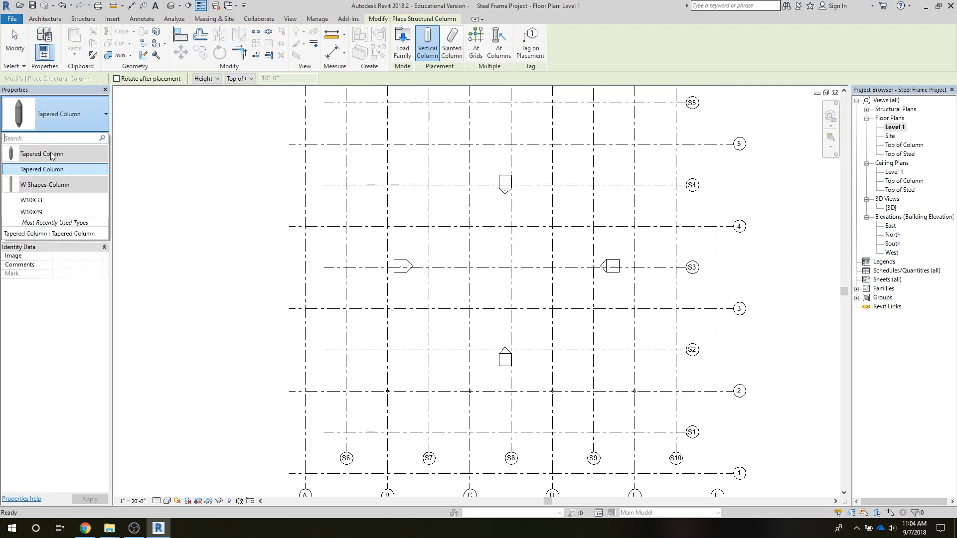
pyautogui.click(56, 170)
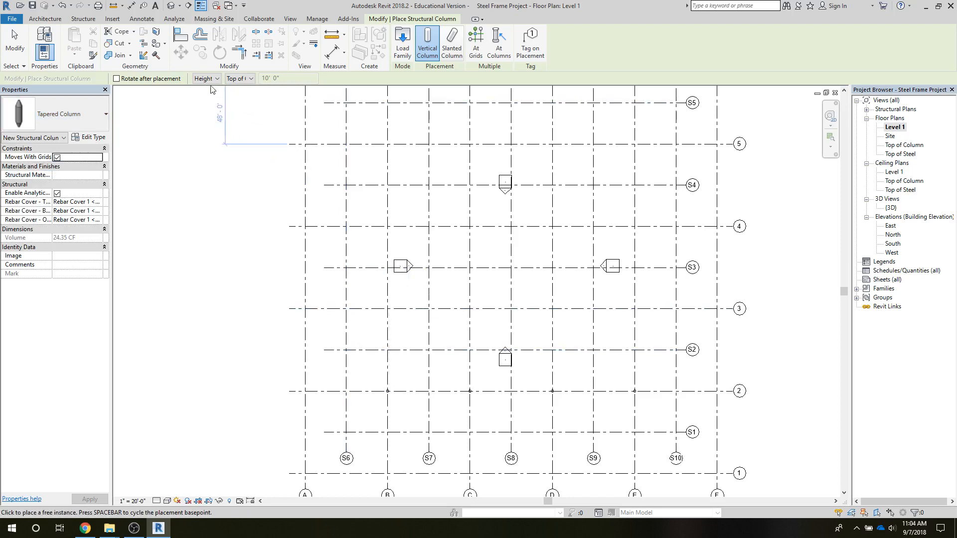
pyautogui.click(387, 308)
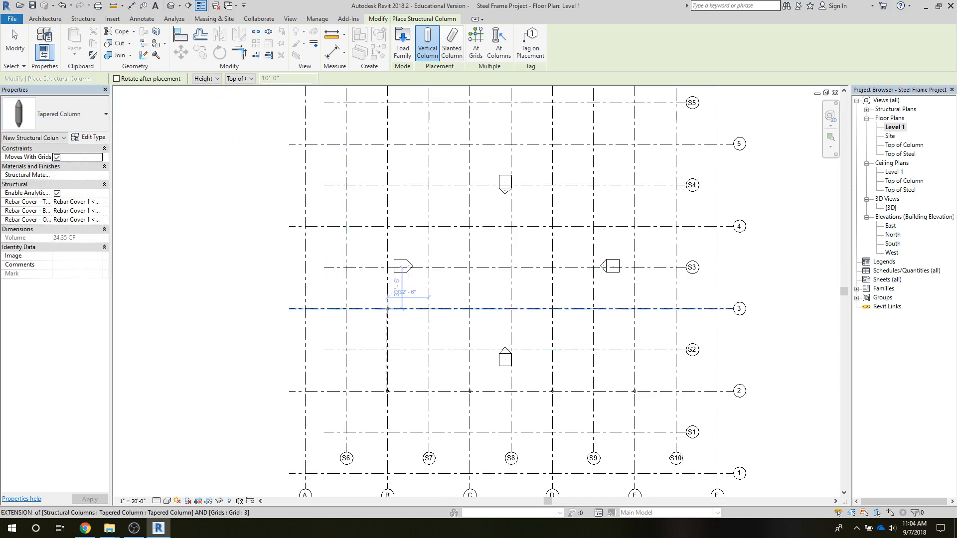
pyautogui.click(470, 308)
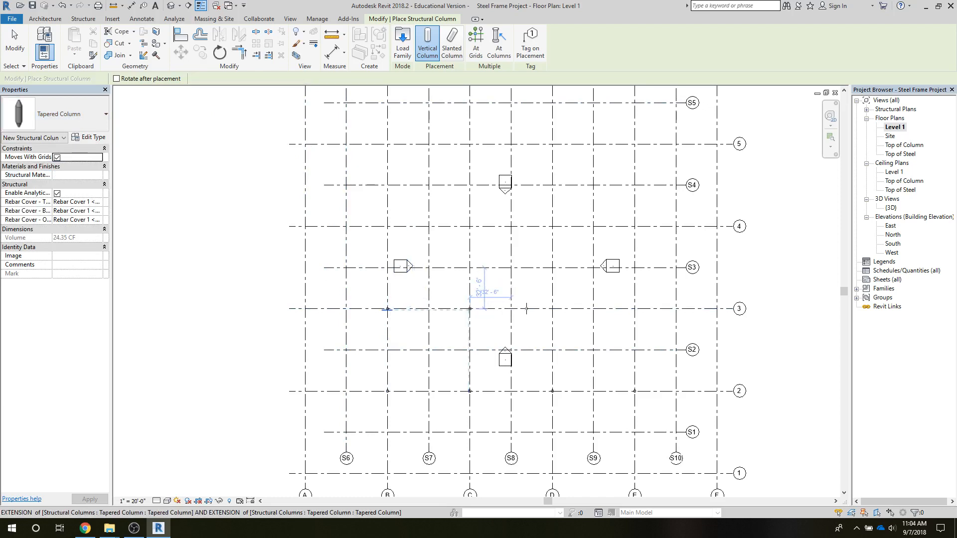
pyautogui.click(552, 308)
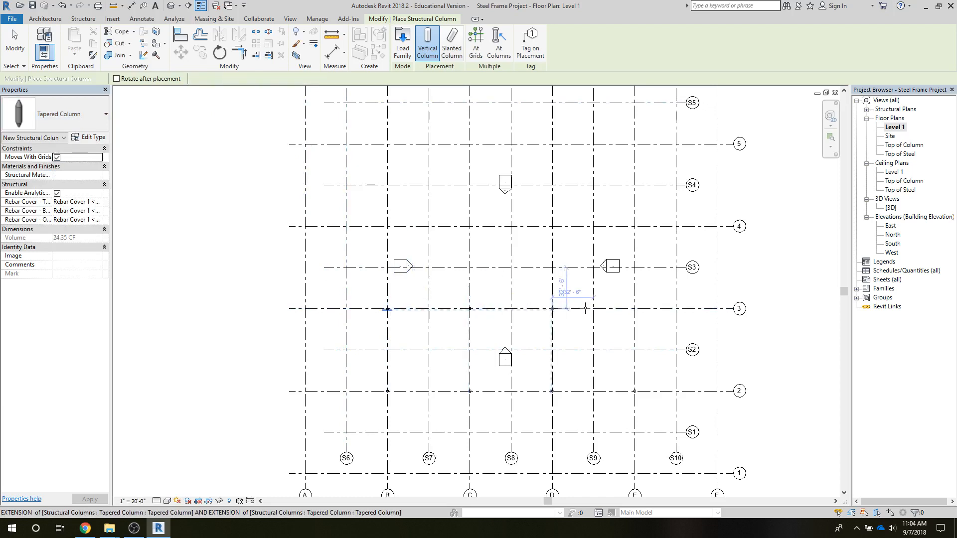
pyautogui.click(635, 309)
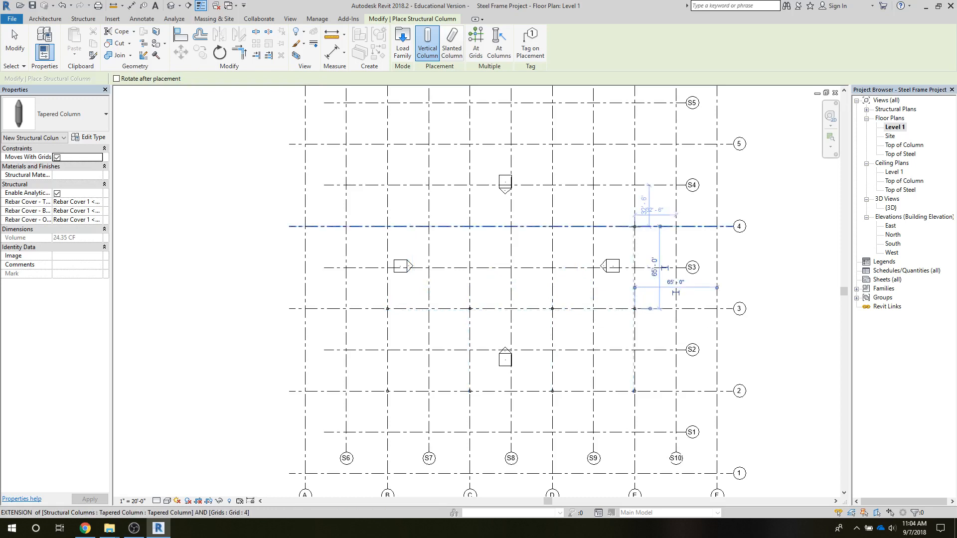
# Place tapered columns on grid 4 at its intersections with grids E, D, C and B.
pyautogui.click(634, 226)
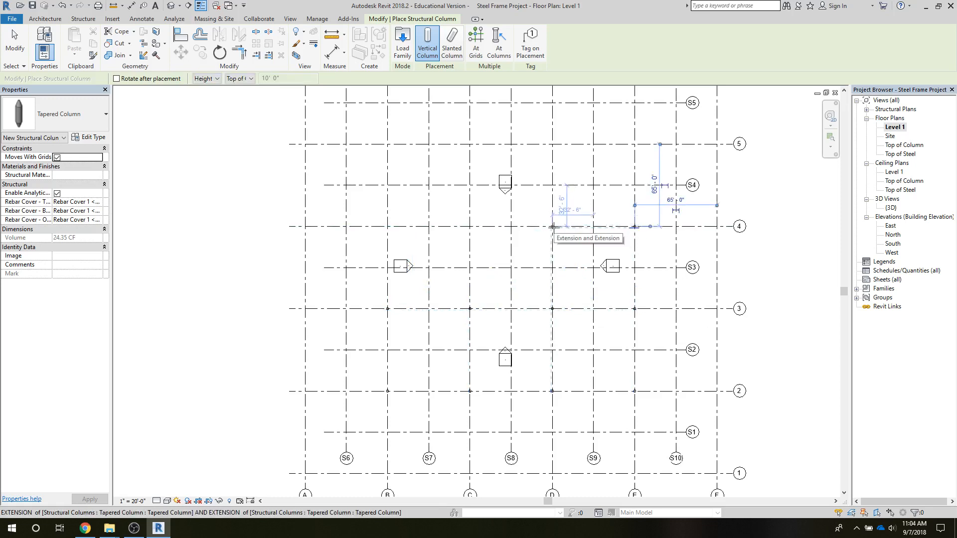
pyautogui.click(552, 226)
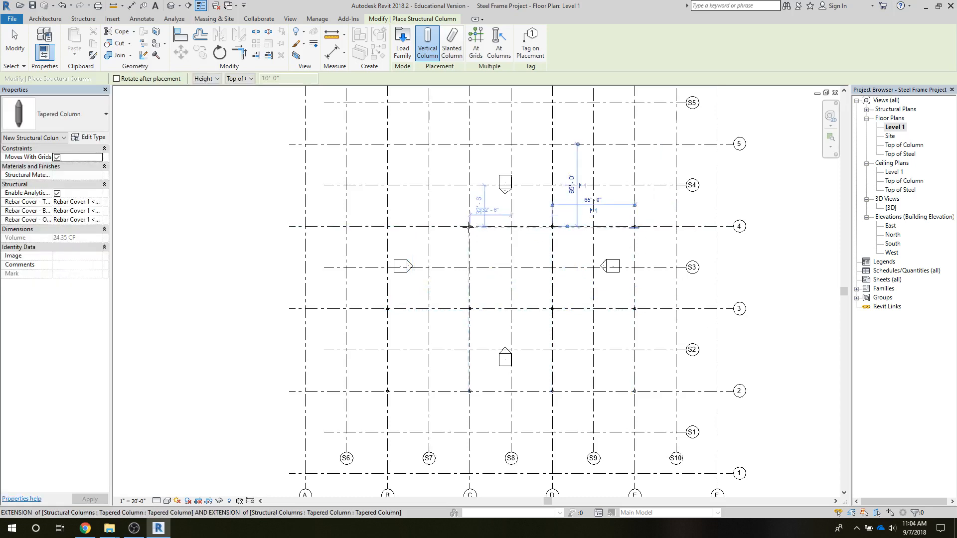
pyautogui.click(470, 227)
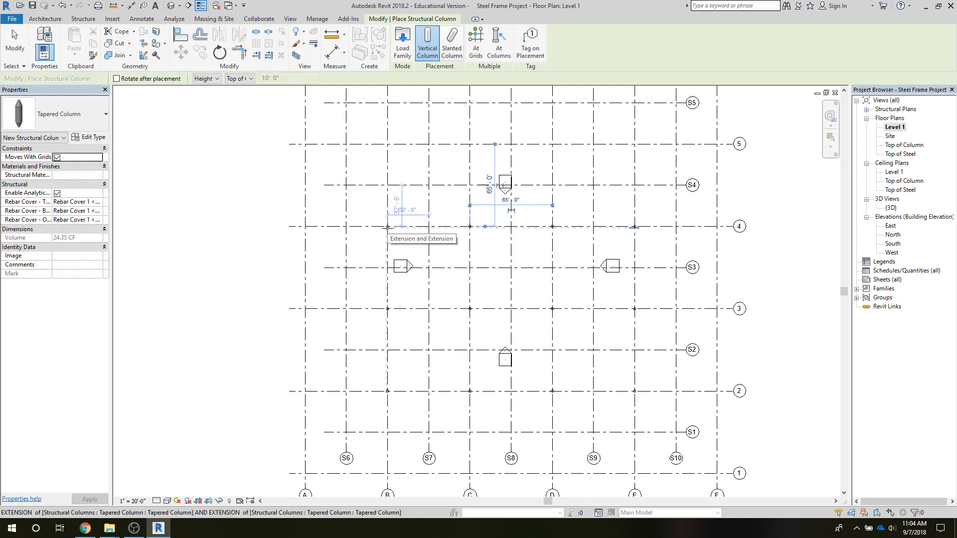
pyautogui.click(387, 226)
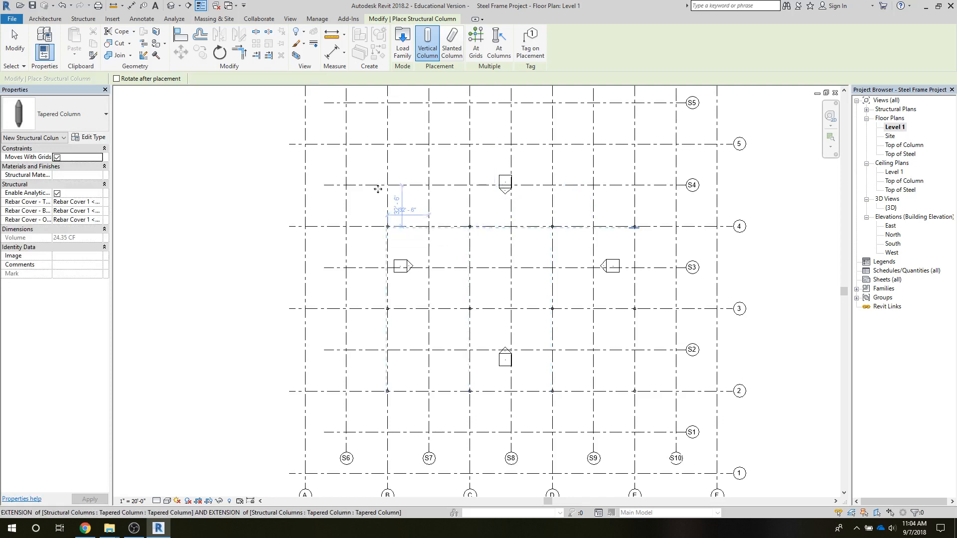
# Place tapered columns on grid 5 at its intersections with grids B, C, S8, D, S9 and E.
pyautogui.click(387, 144)
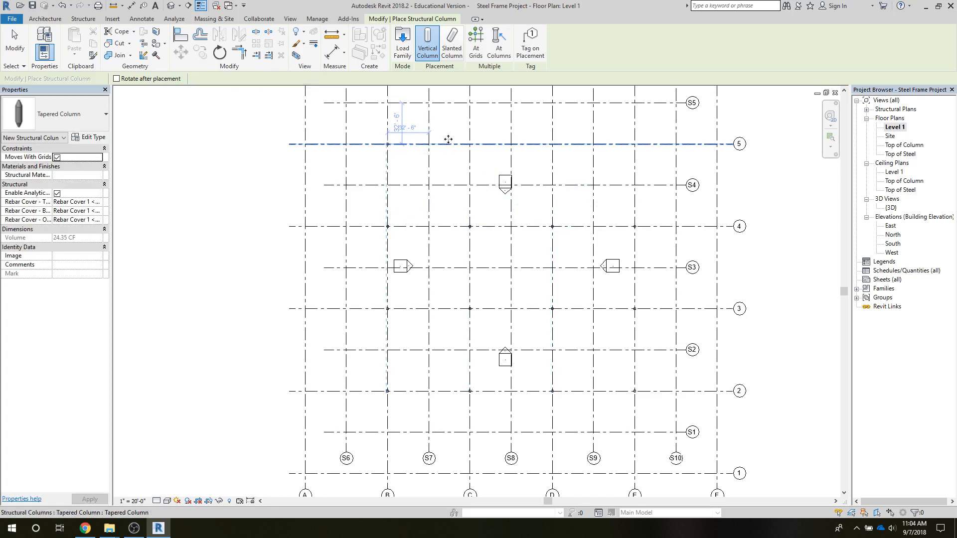
pyautogui.click(469, 144)
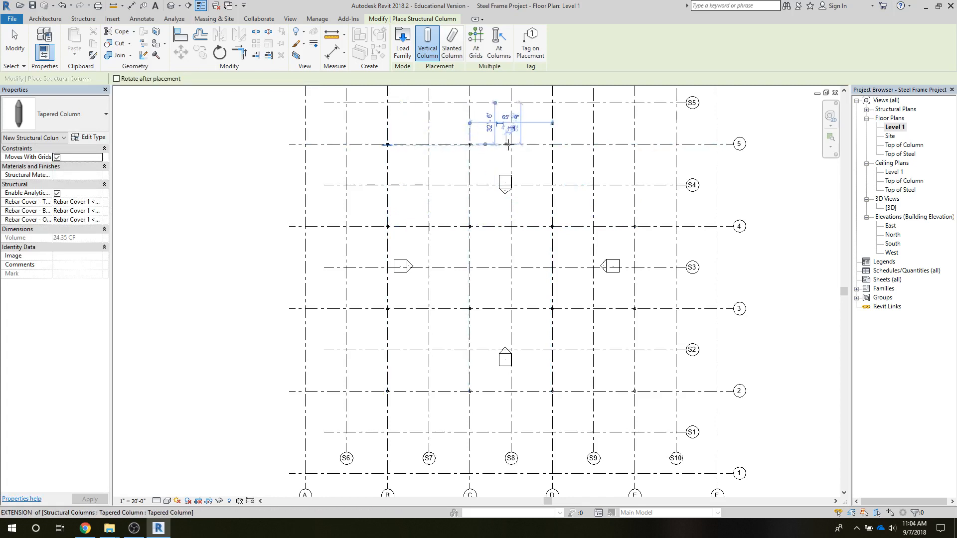
pyautogui.click(552, 144)
pyautogui.click(593, 144)
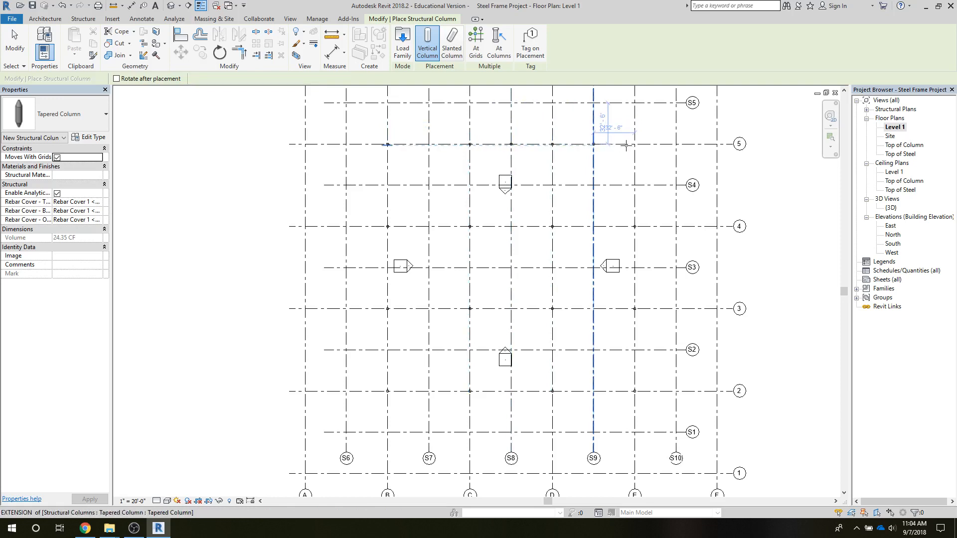
pyautogui.click(634, 145)
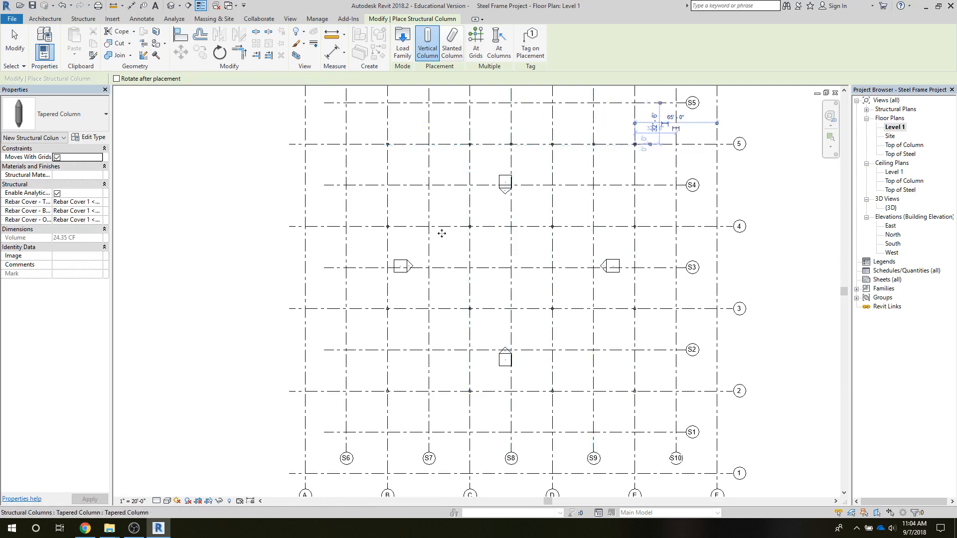
pyautogui.click(15, 45)
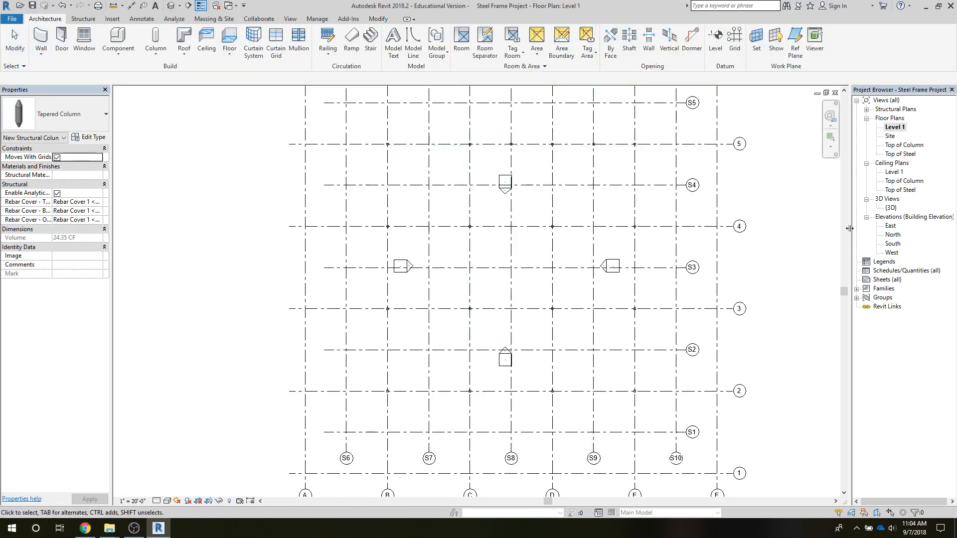
# In the default 3D view, delete the two extra tapered columns on grid 5 at grids S8 and S9.
pyautogui.doubleClick(890, 209)
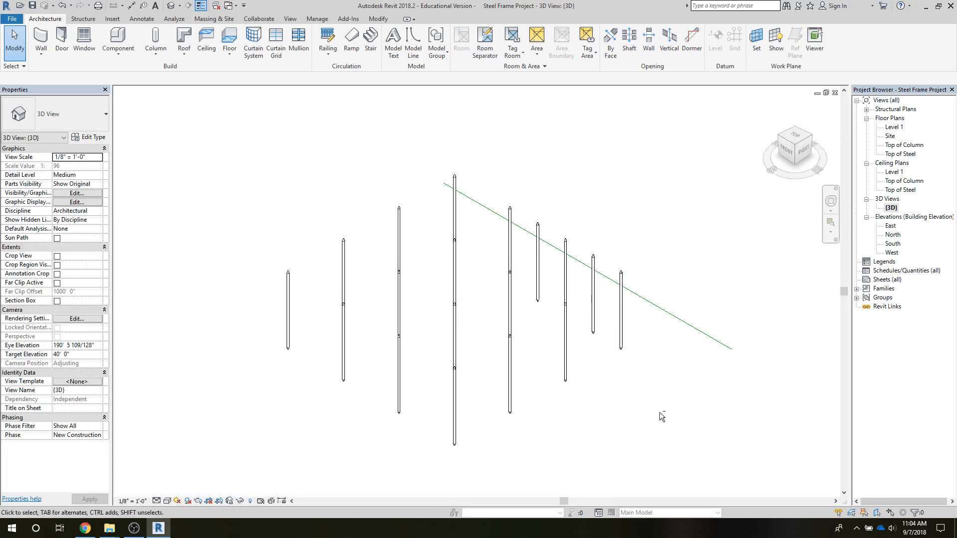
pyautogui.keyDown('shift'); pyautogui.moveTo(659, 412); pyautogui.dragTo(640, 420, button='middle'); pyautogui.keyUp('shift')
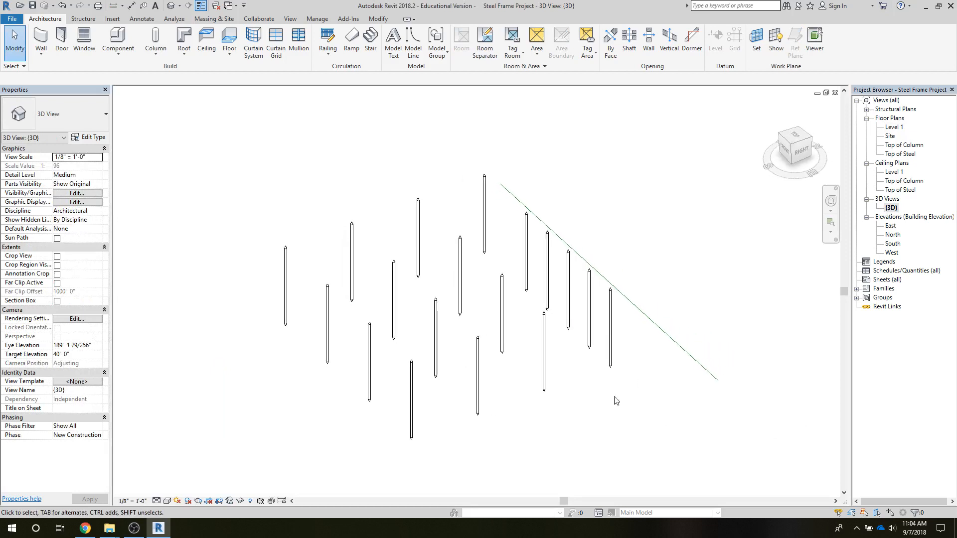
pyautogui.click(546, 293)
pyautogui.press('Delete')
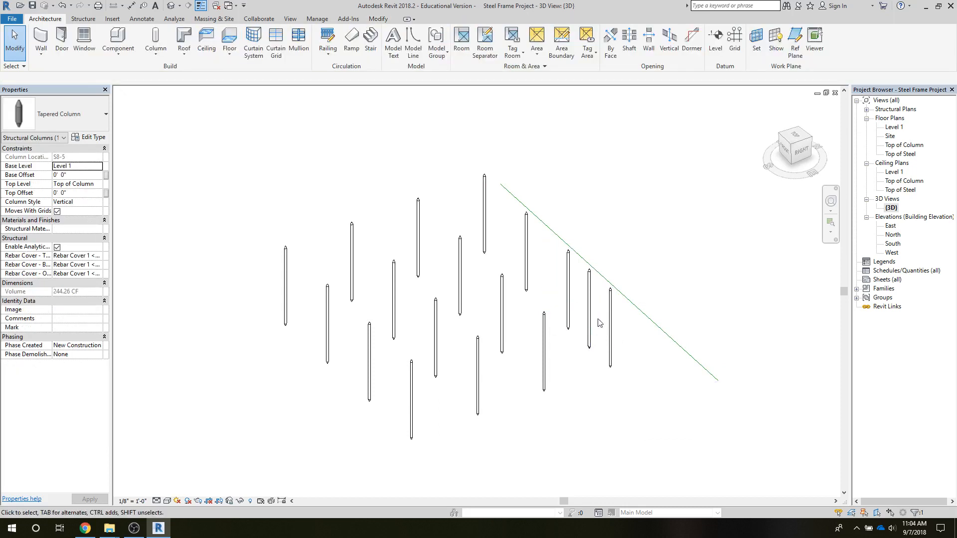
pyautogui.click(590, 317)
pyautogui.press('Delete')
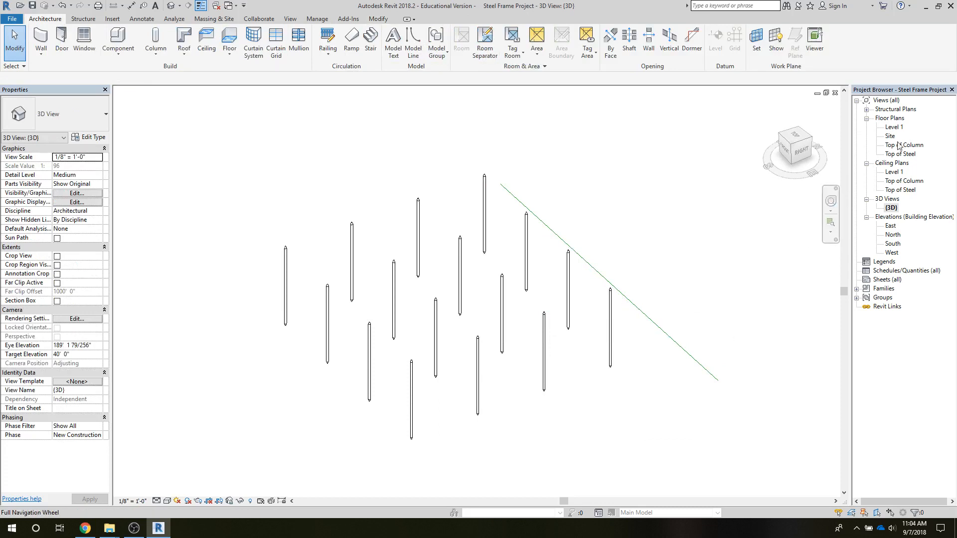
# On the Level 1 plan, create a 260' by 260' rectangular Generic - 12" floor from grid intersection S6/S5 to S10/S1.
pyautogui.doubleClick(893, 127)
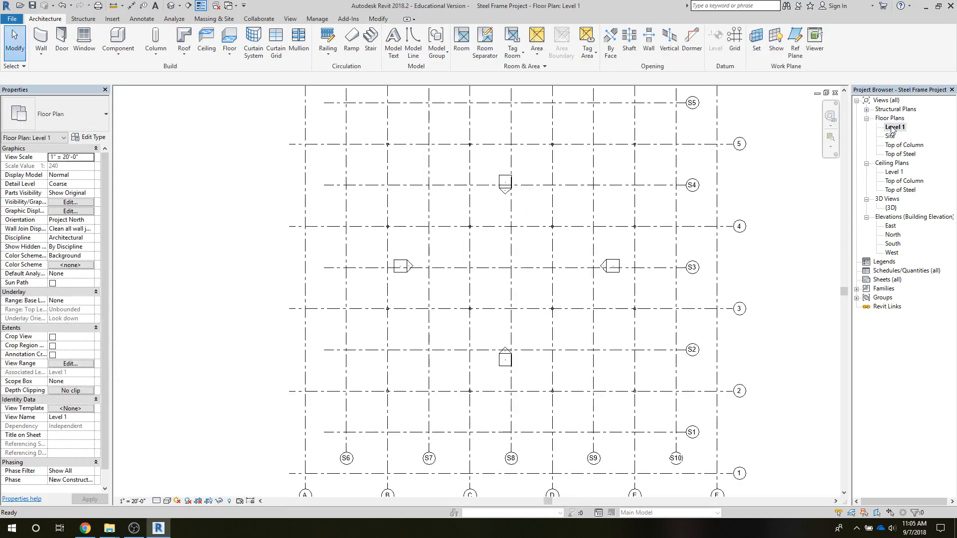
pyautogui.scroll(-3, 369, 419)
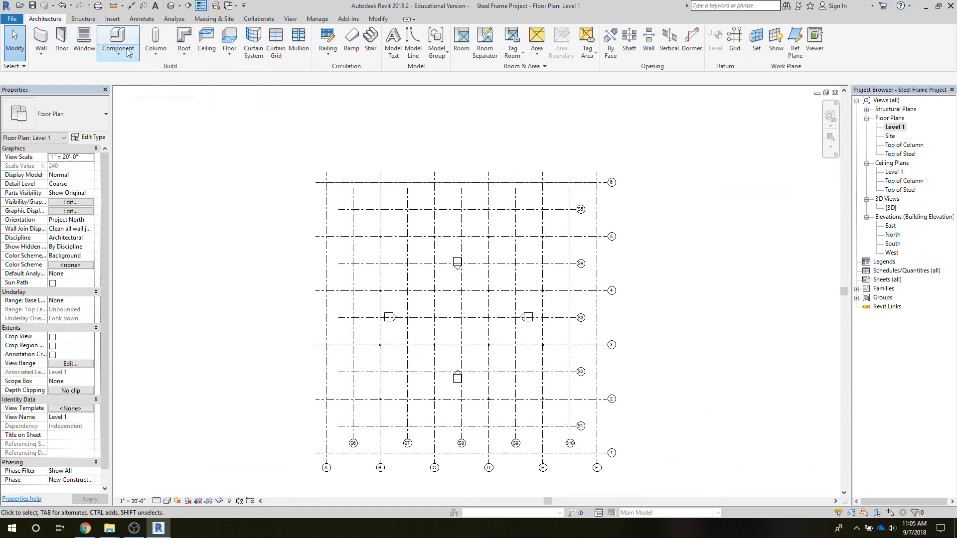
pyautogui.click(228, 53)
pyautogui.click(223, 74)
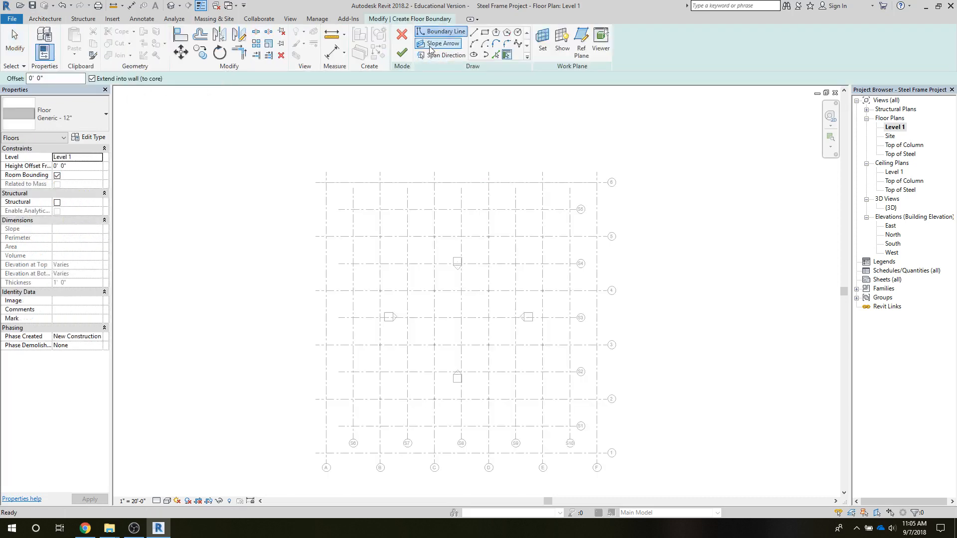
pyautogui.click(485, 32)
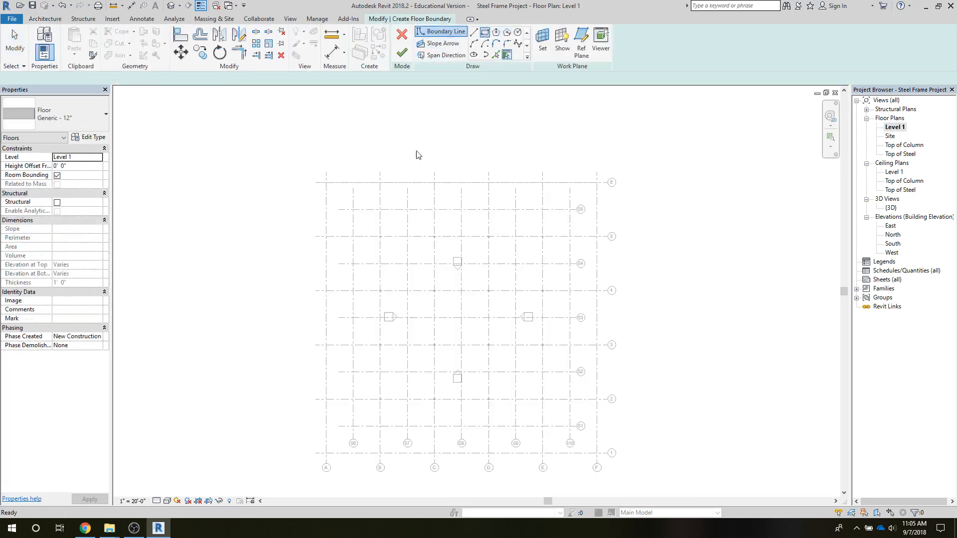
pyautogui.click(353, 209)
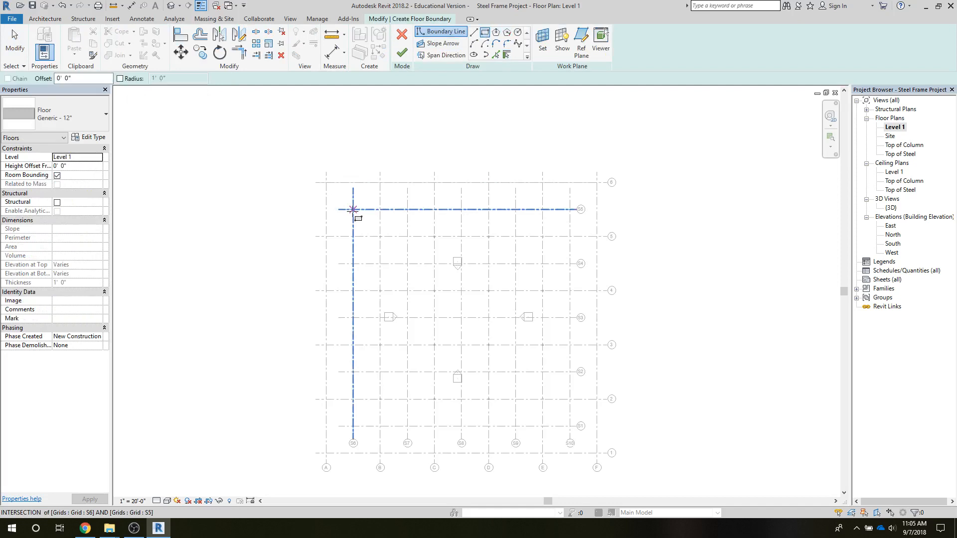
pyautogui.click(570, 426)
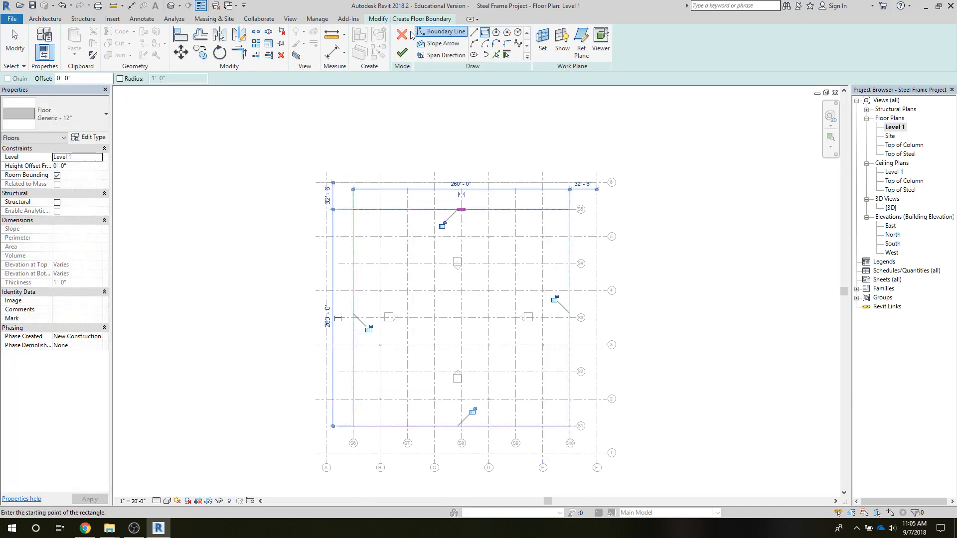
pyautogui.click(401, 52)
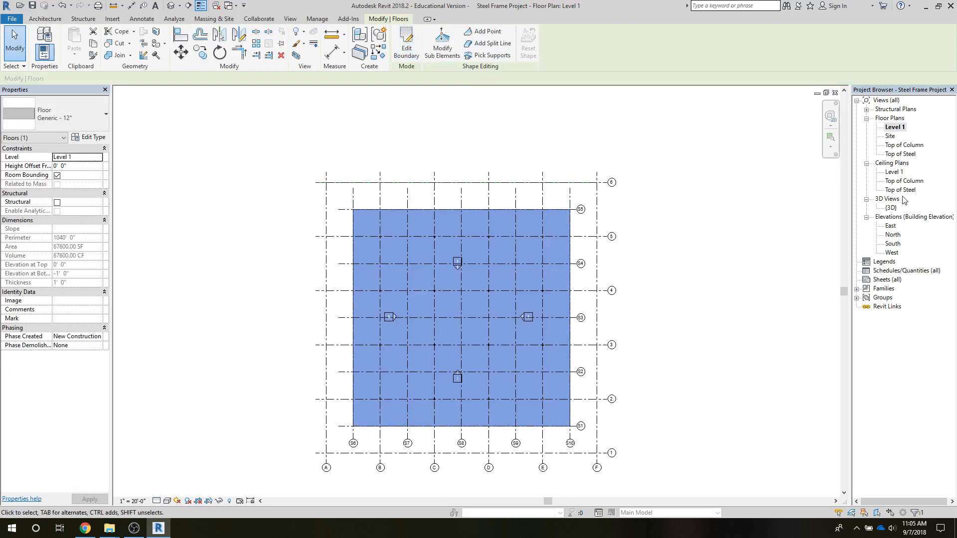
# In the default 3D view, set the tapered column type's Column Radius to 6' and Taper Length to 20', using the column at B-2.
pyautogui.doubleClick(891, 208)
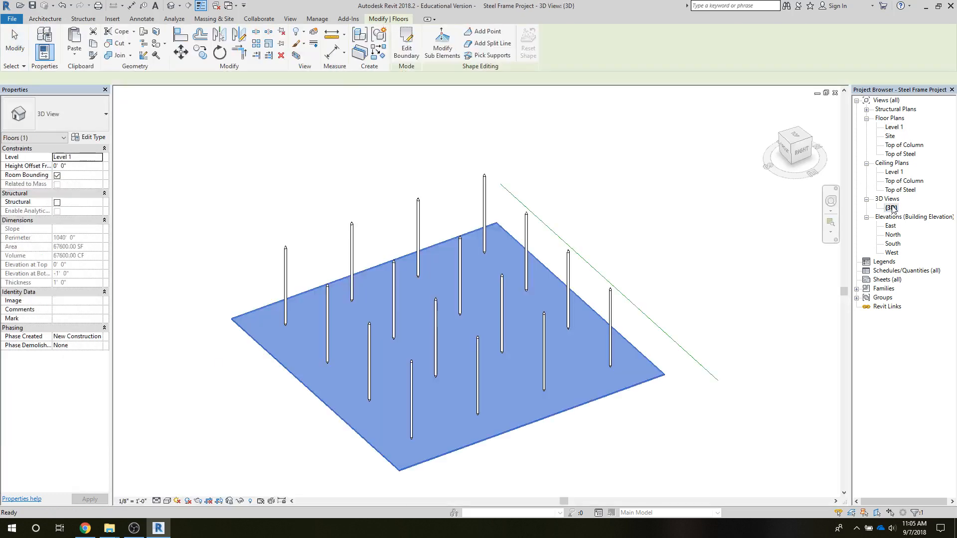
pyautogui.click(301, 204)
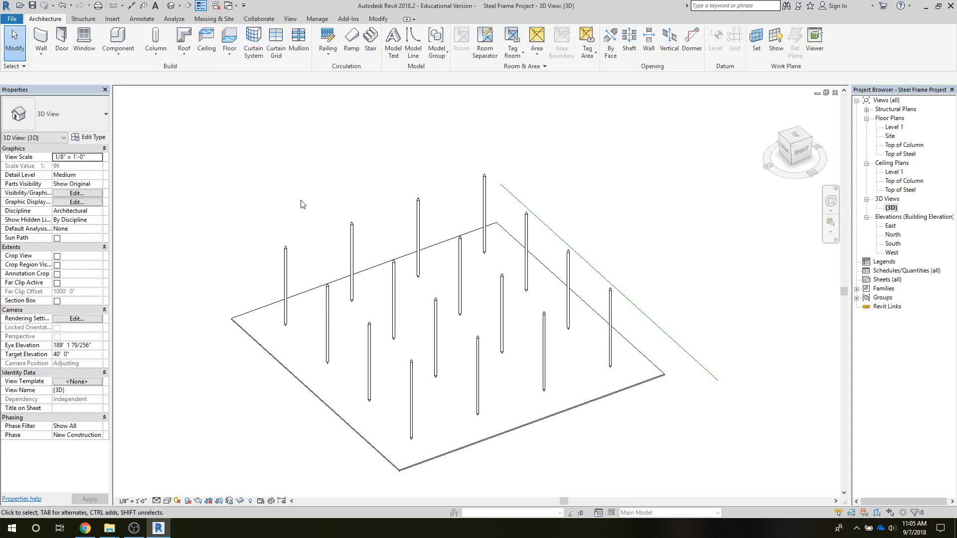
pyautogui.click(286, 288)
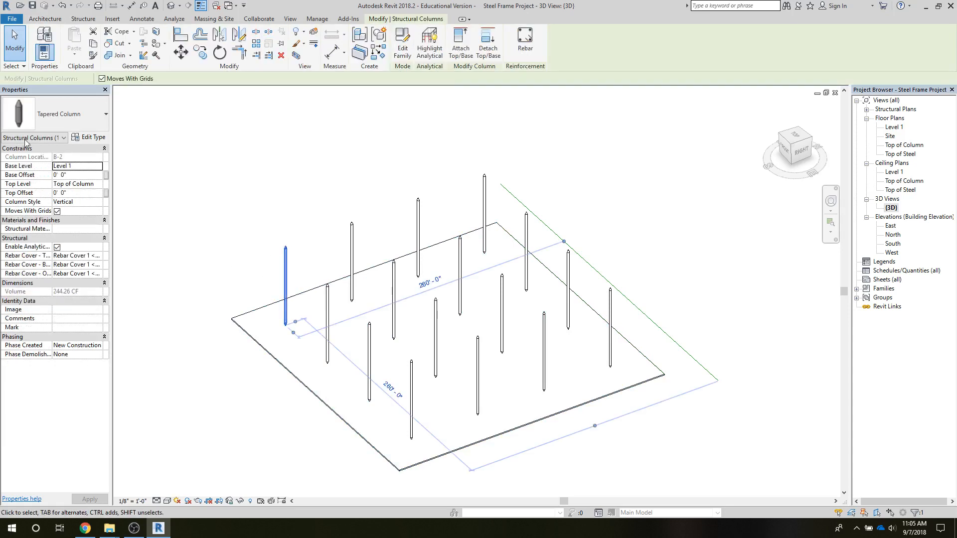
pyautogui.click(91, 138)
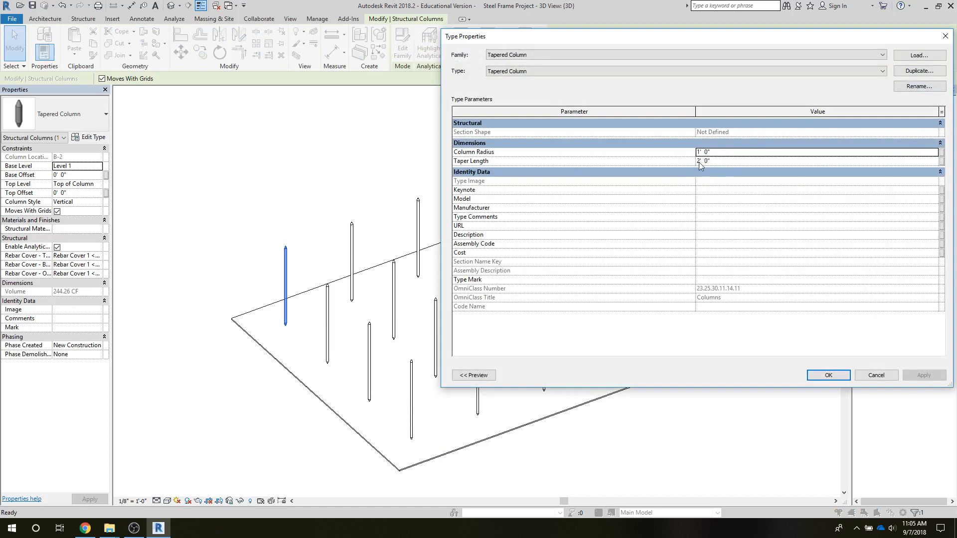
pyautogui.click(699, 161)
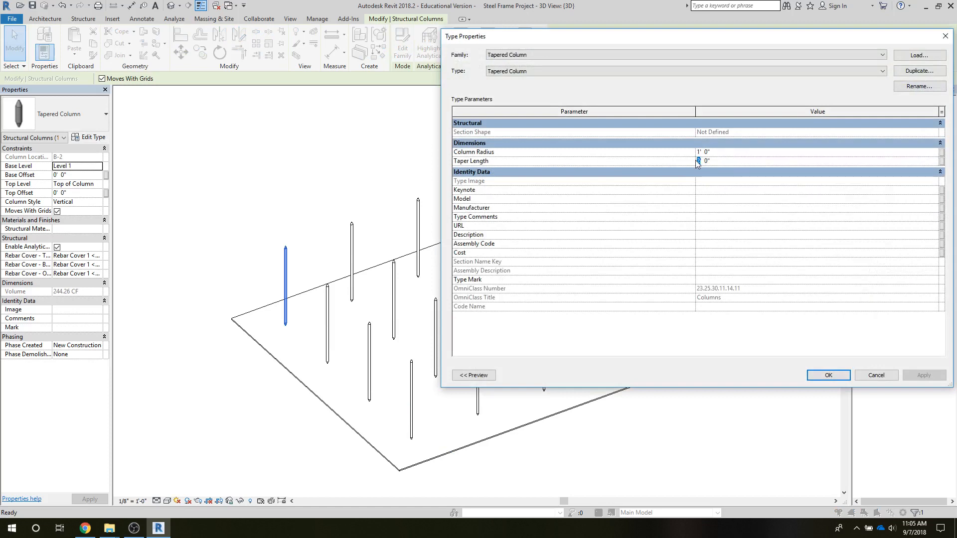
pyautogui.write('30')
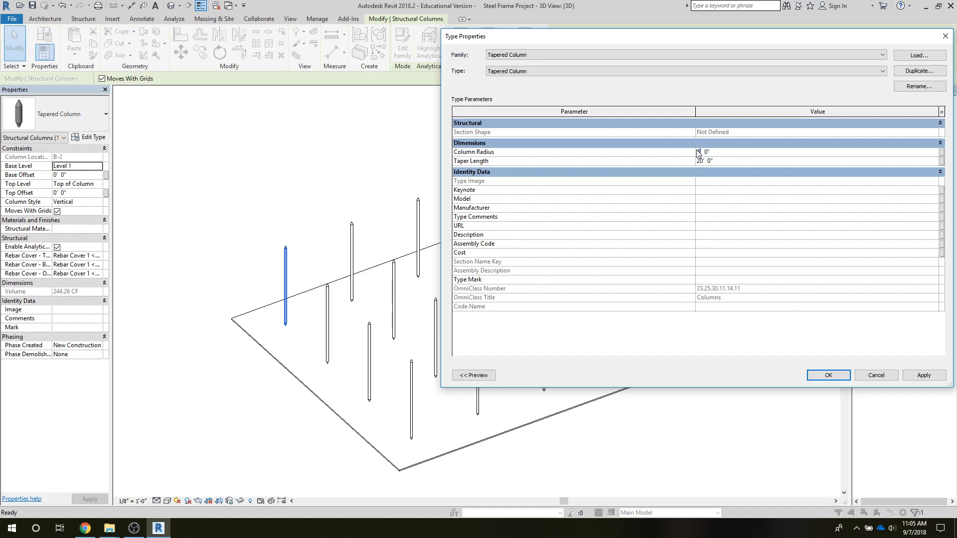
pyautogui.click(910, 375)
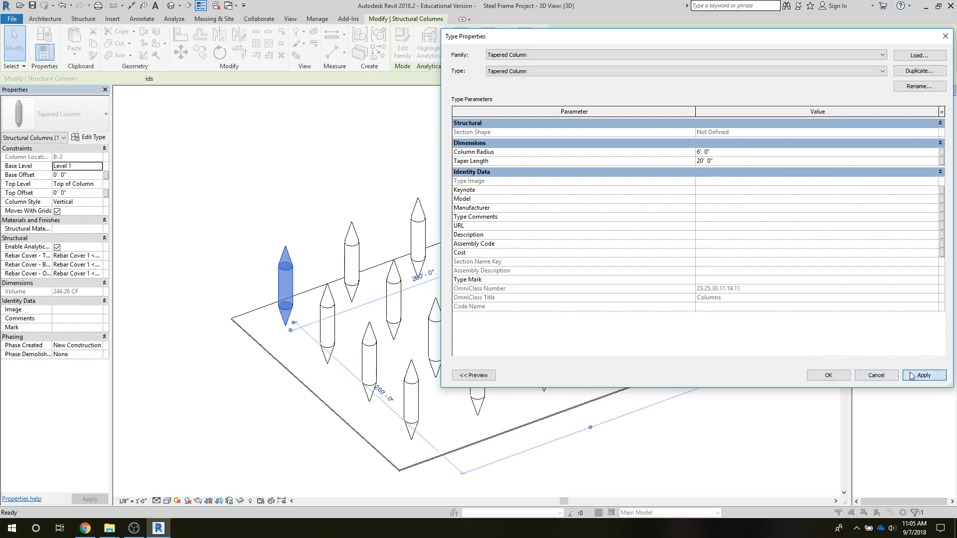
# Set the tapered column type's Column Radius to 1' and Taper Length to 4', and close its type properties.
pyautogui.moveTo(567, 42); pyautogui.dragTo(536, 103)
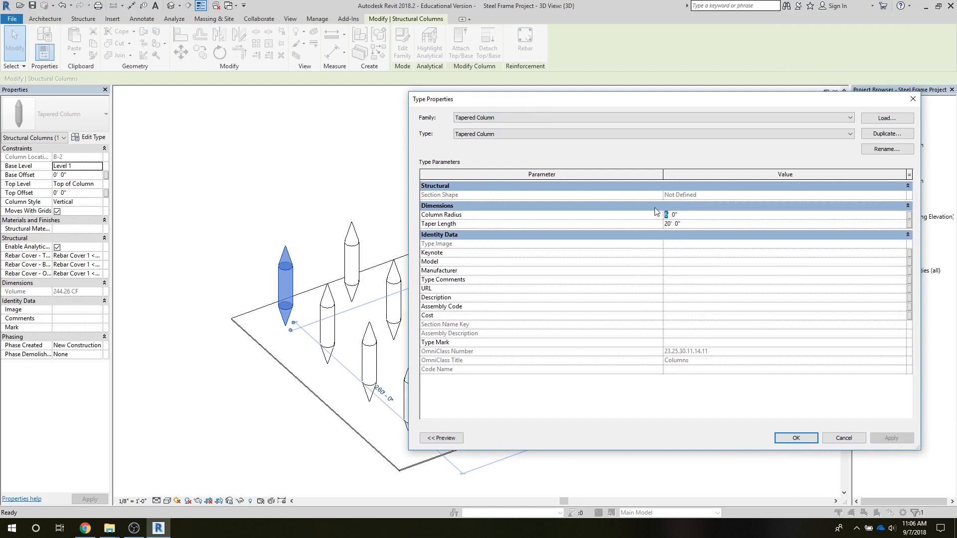
pyautogui.write('1')
pyautogui.click(668, 224)
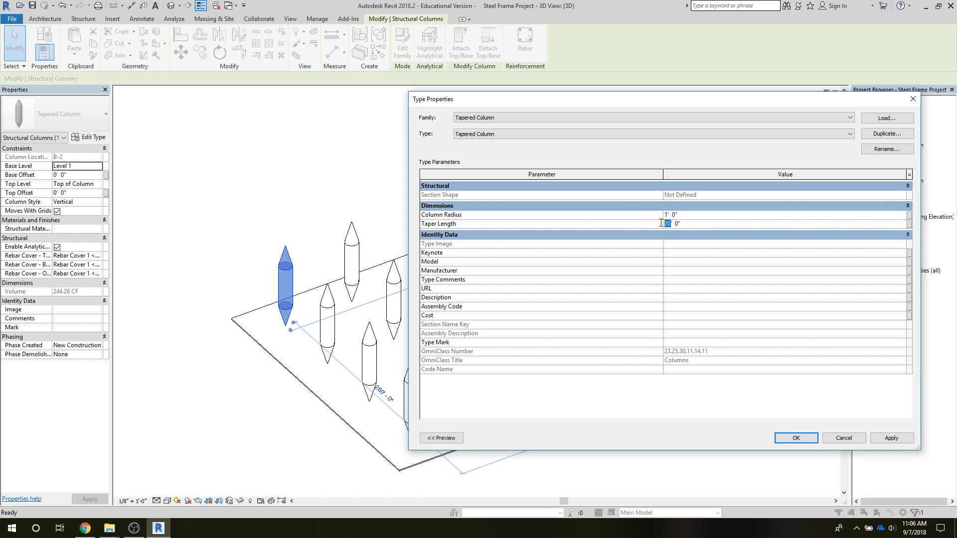
pyautogui.write('4')
pyautogui.click(887, 439)
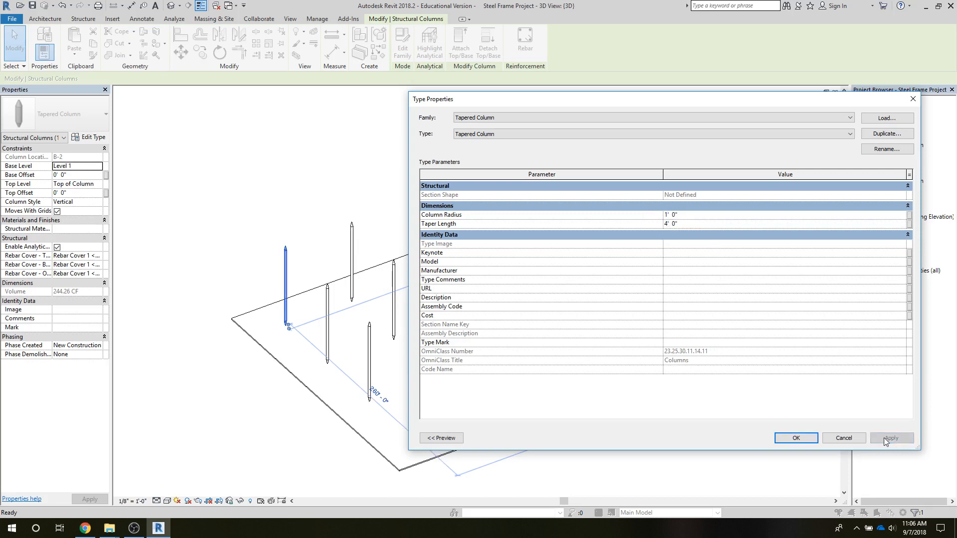
pyautogui.click(812, 439)
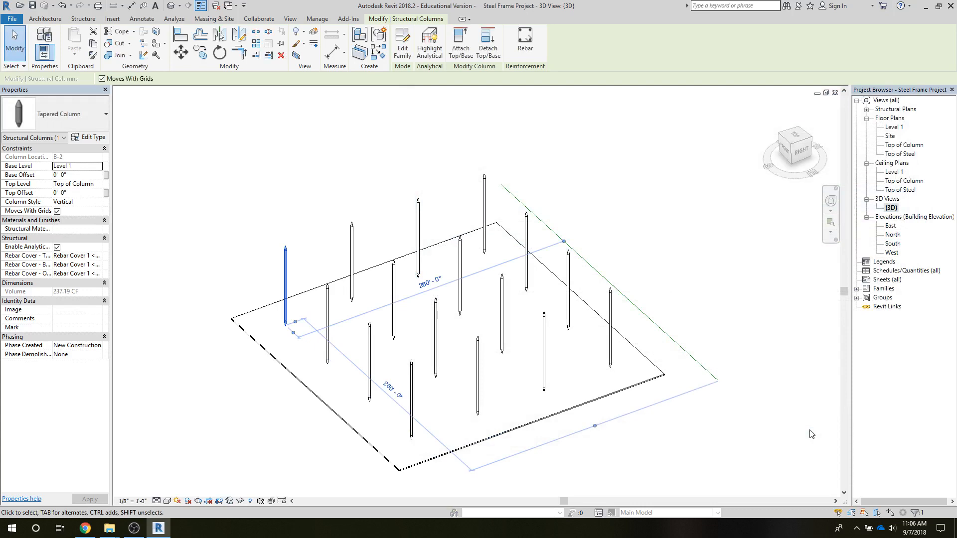
pyautogui.click(224, 228)
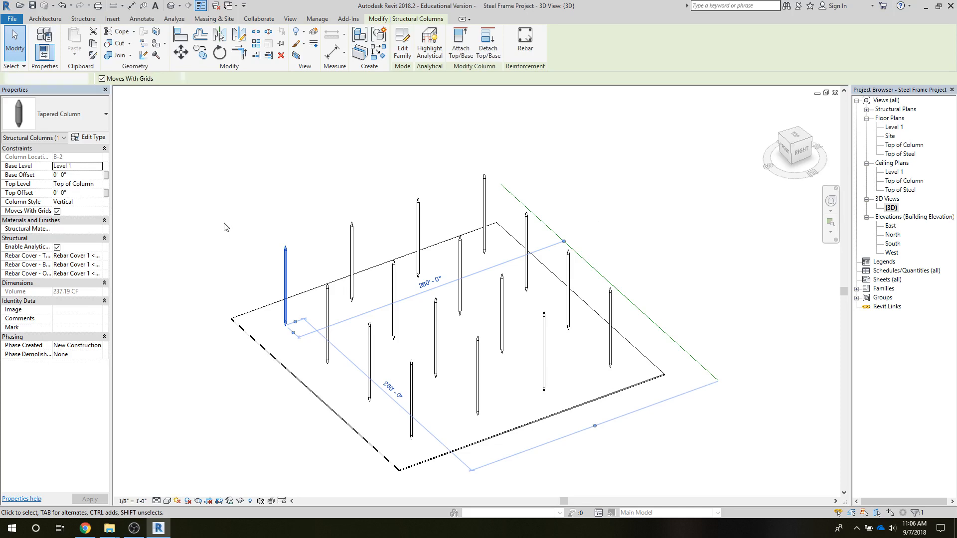